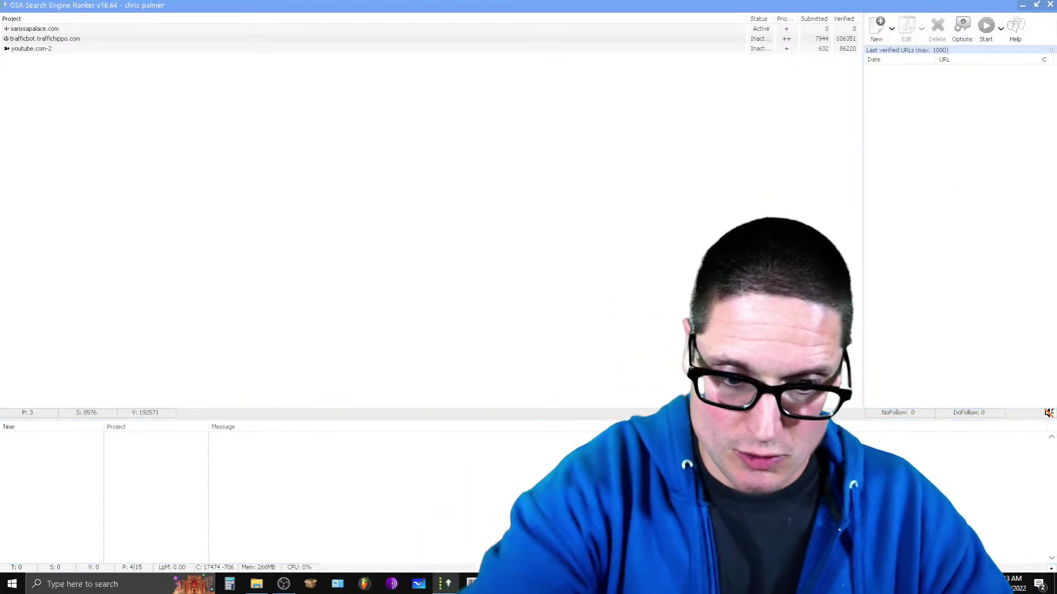
Glance at the URL list in Notepad, then hide it and open GSA's program settings
click(967, 528)
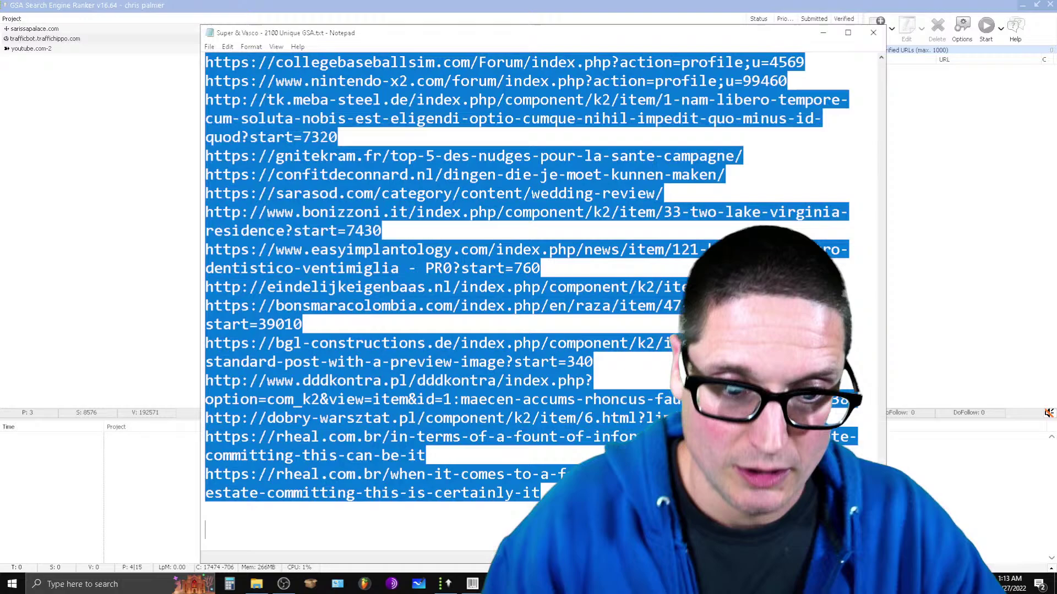
click(298, 93)
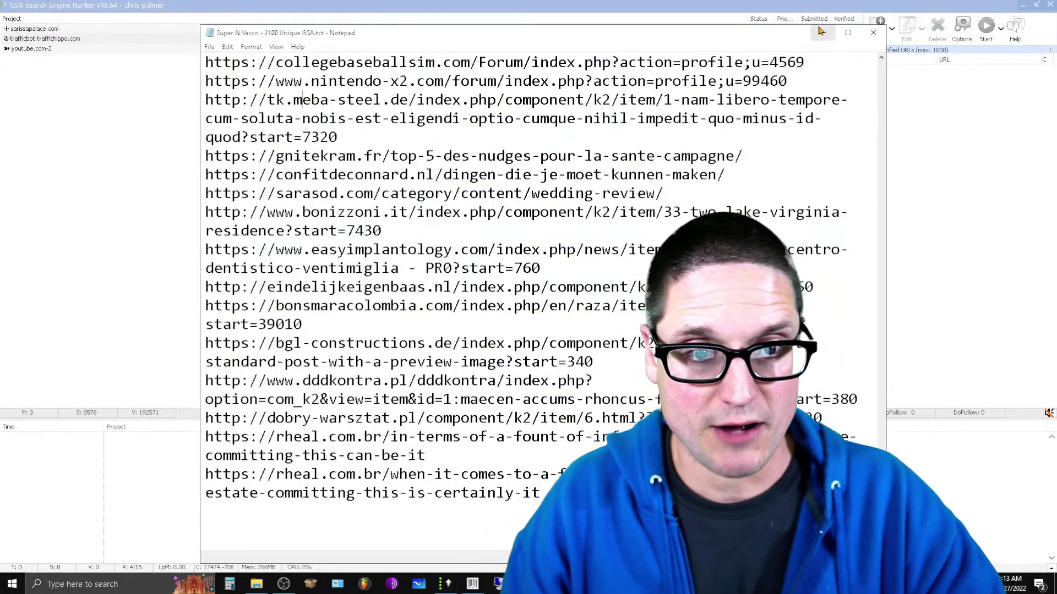
click(823, 32)
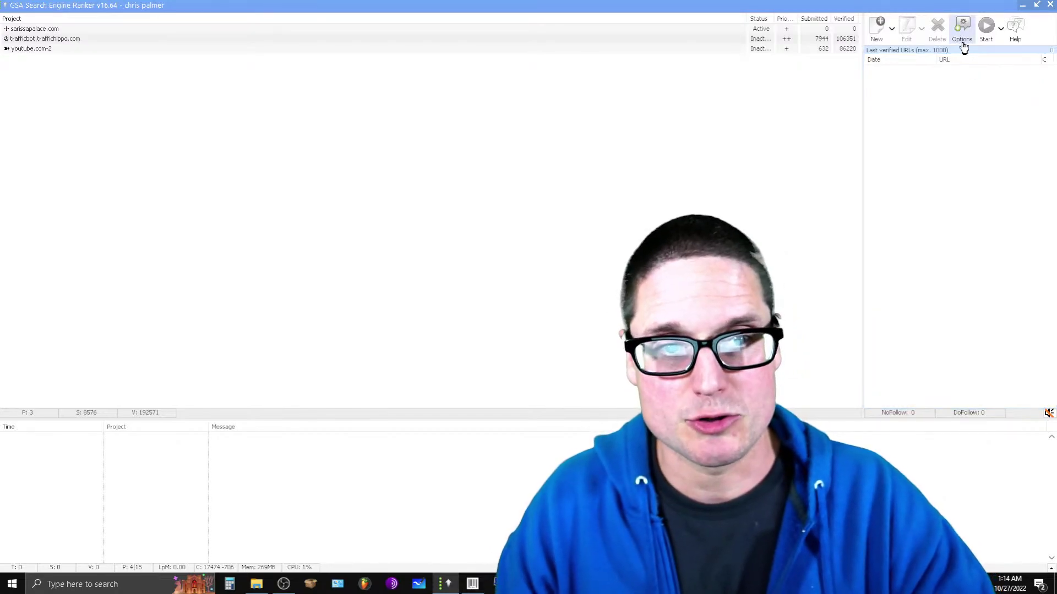
click(964, 46)
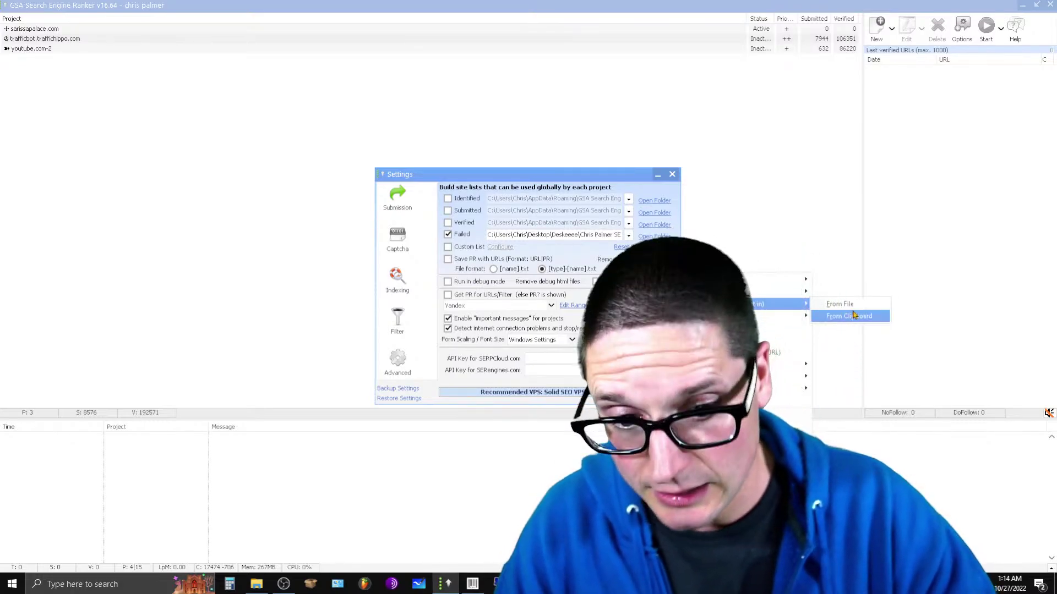
Review the YouTube backlinks template and URL list files, then minimize Notepad back to settings
click(661, 583)
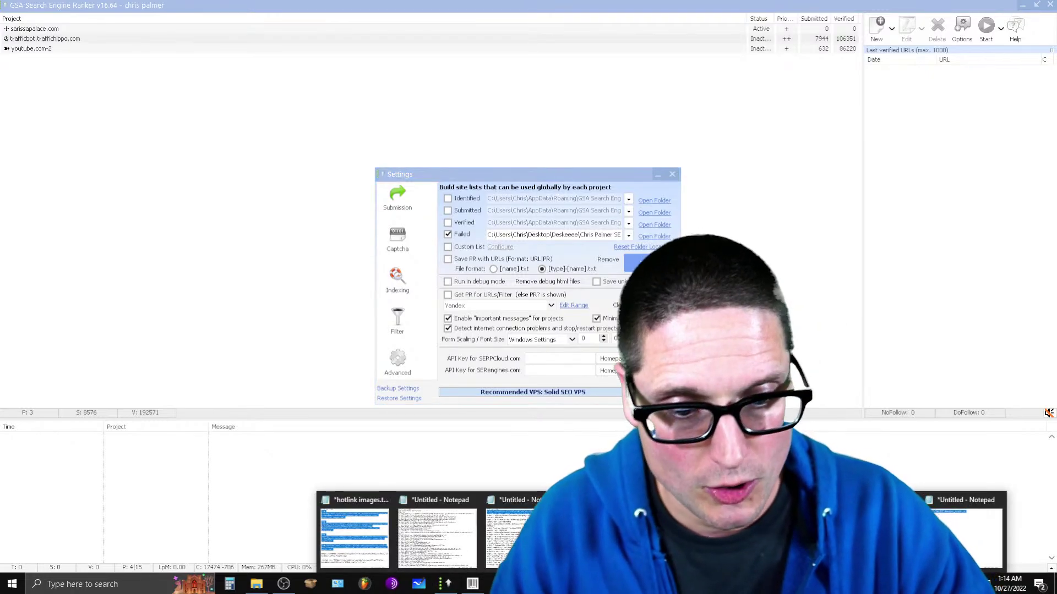
click(688, 534)
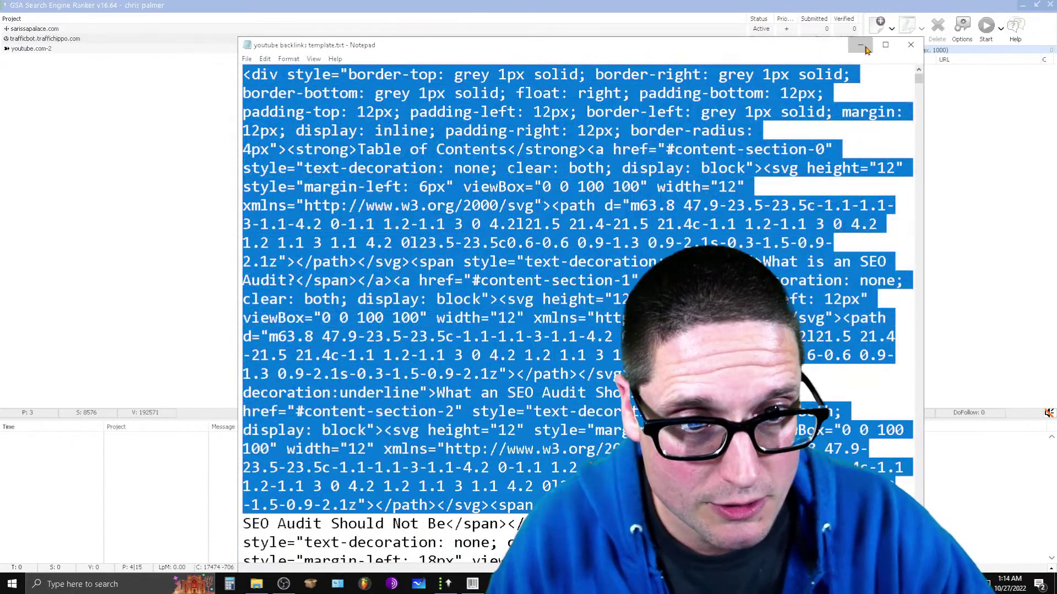
click(861, 45)
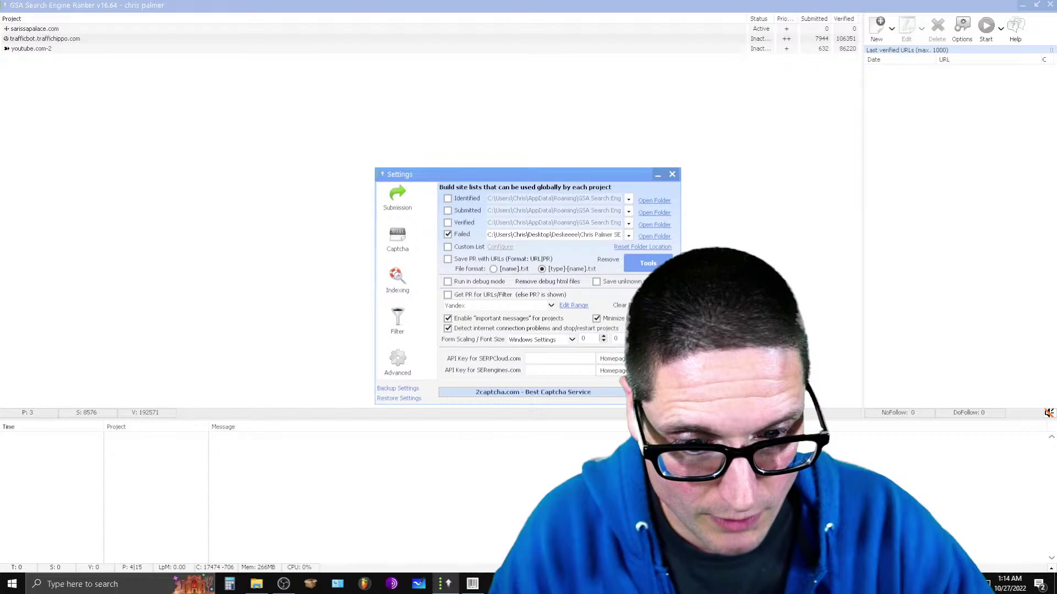
click(660, 536)
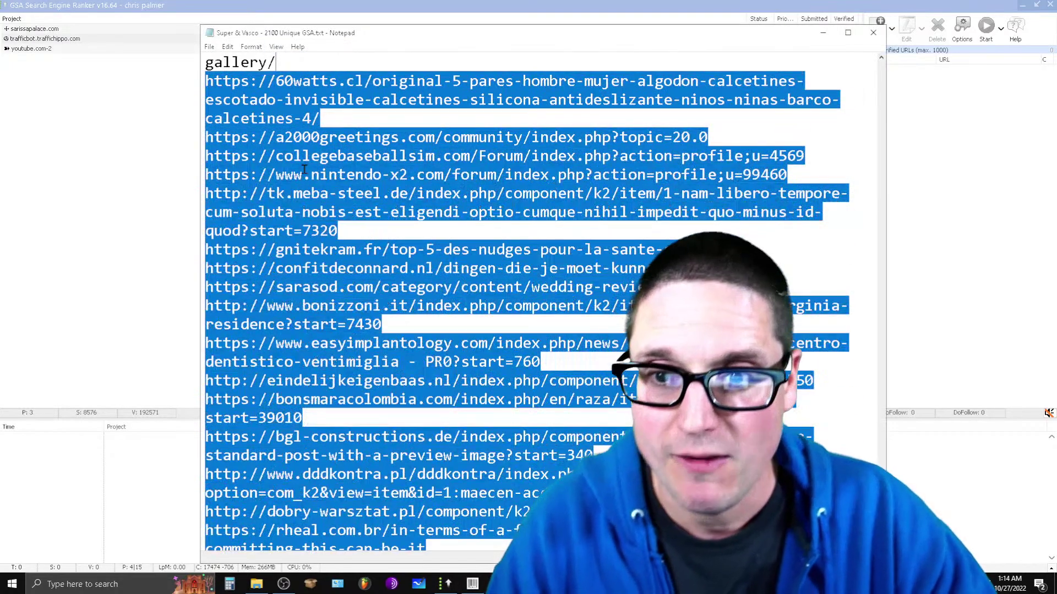
right_click(307, 173)
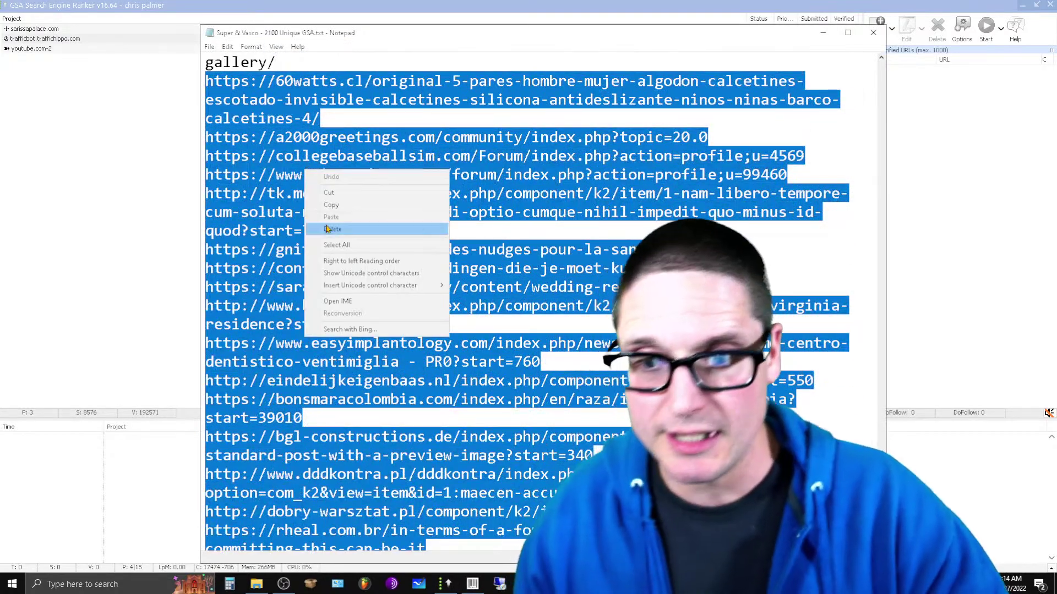
click(331, 205)
click(822, 33)
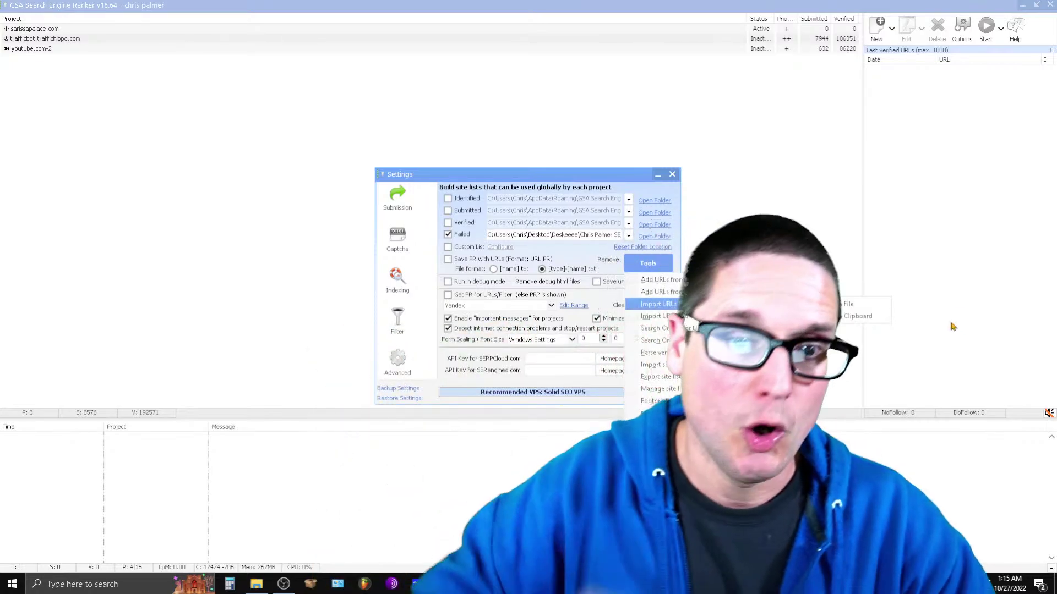
Dismiss the Settings window with Escape to return to the three-project main window
key(Escape)
key(Escape)
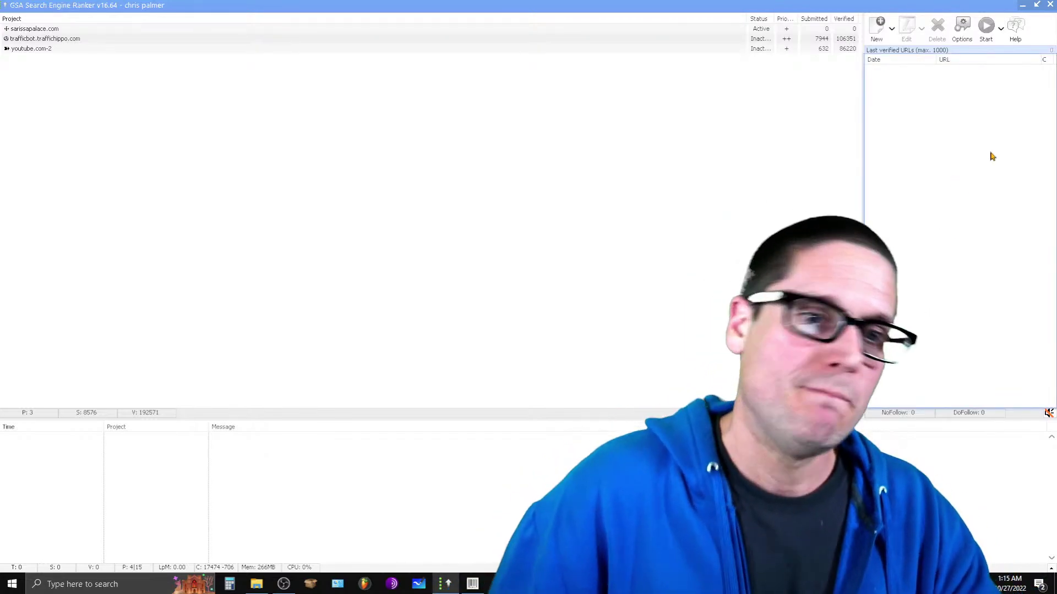
Reopen Options and open the Failed site list's save folder in File Explorer
click(963, 31)
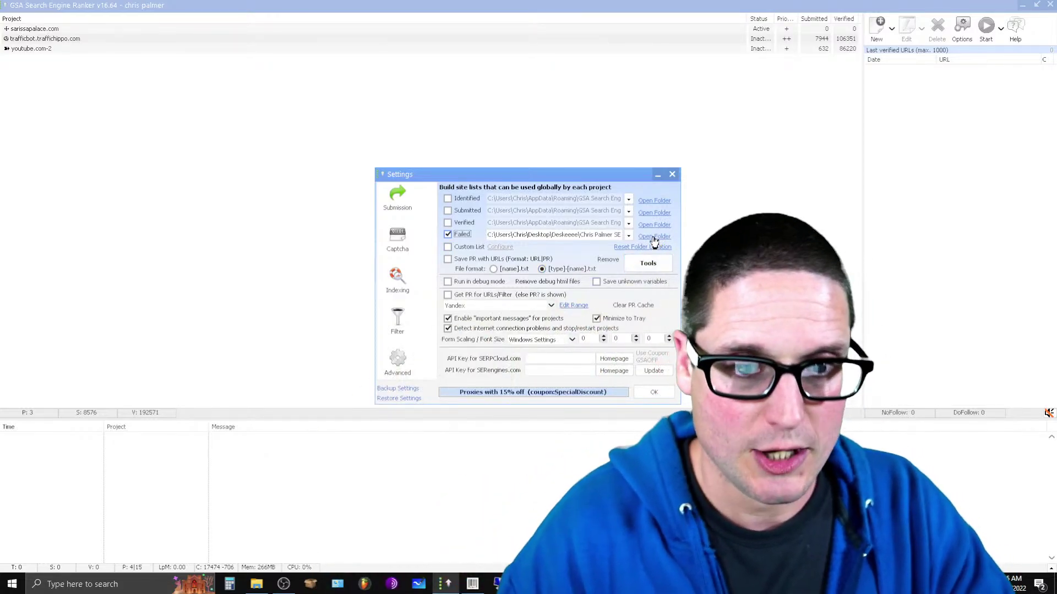
click(654, 237)
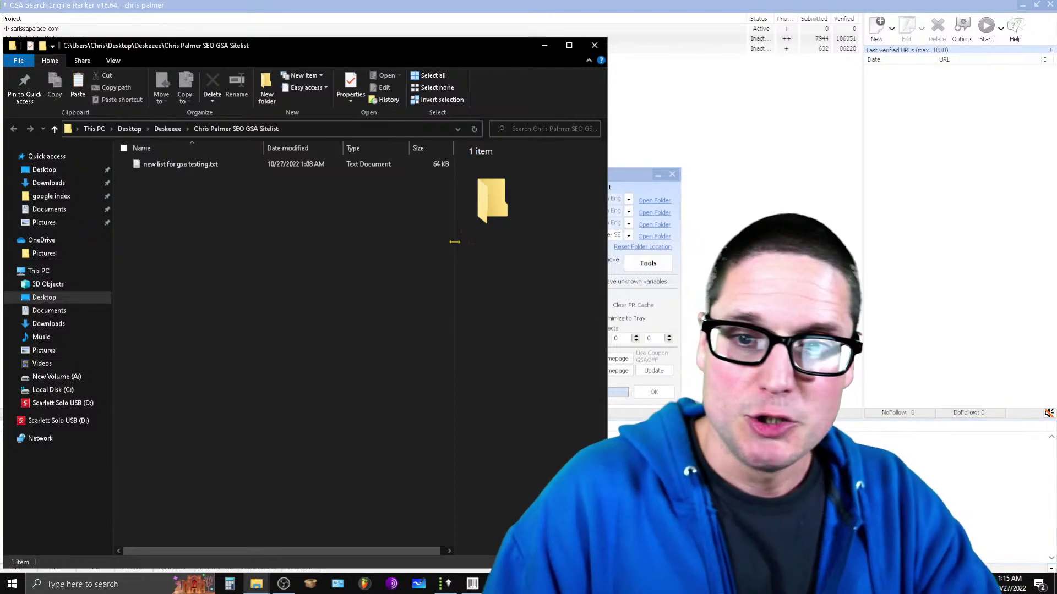
Inspect 'new list for gsa testing.txt' in the Failed folder twice, then close Explorer
click(182, 164)
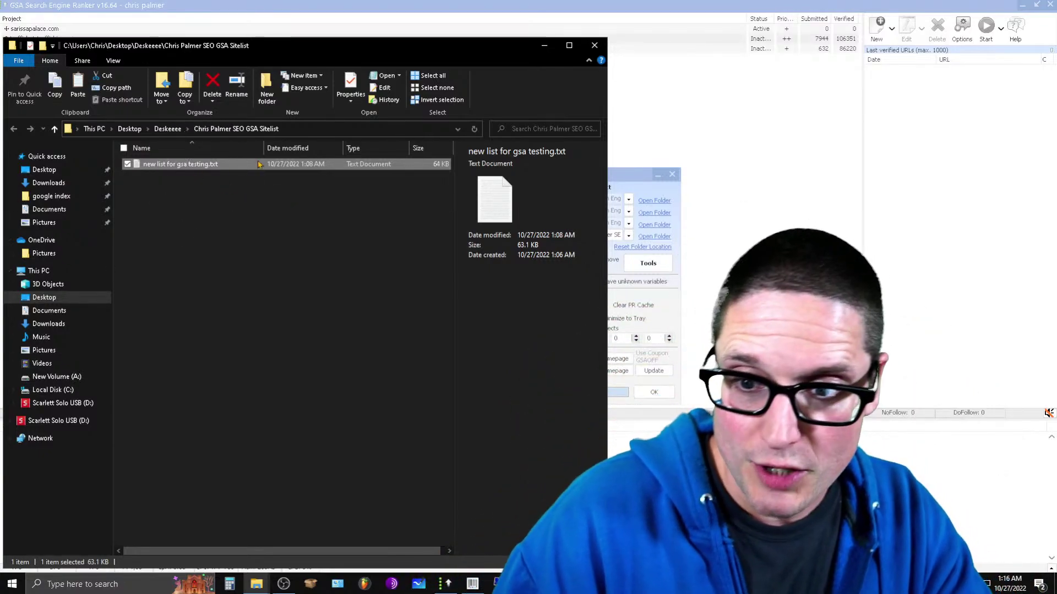
click(594, 49)
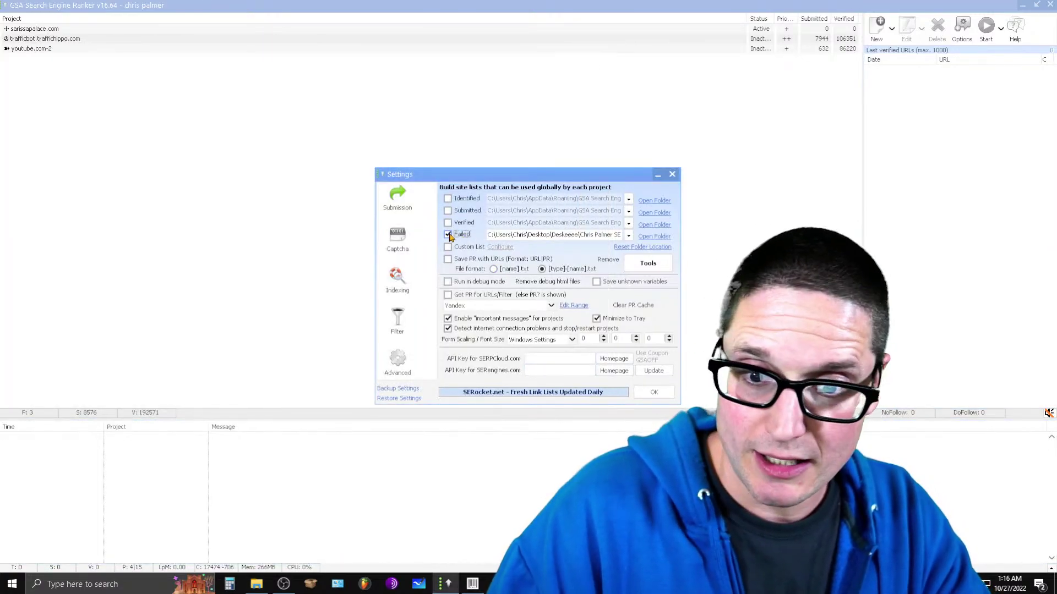
click(653, 238)
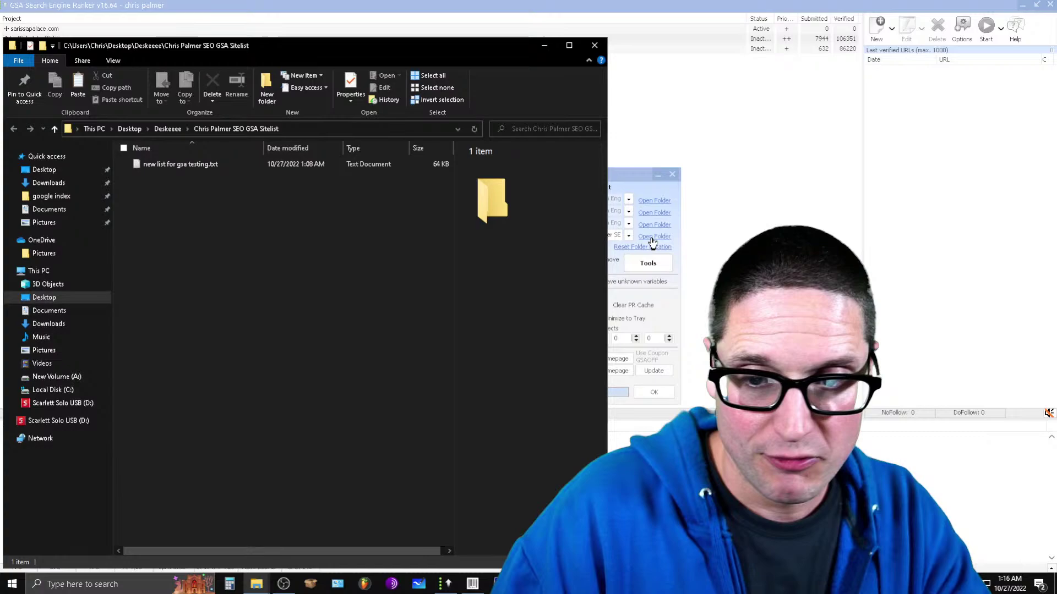
click(194, 168)
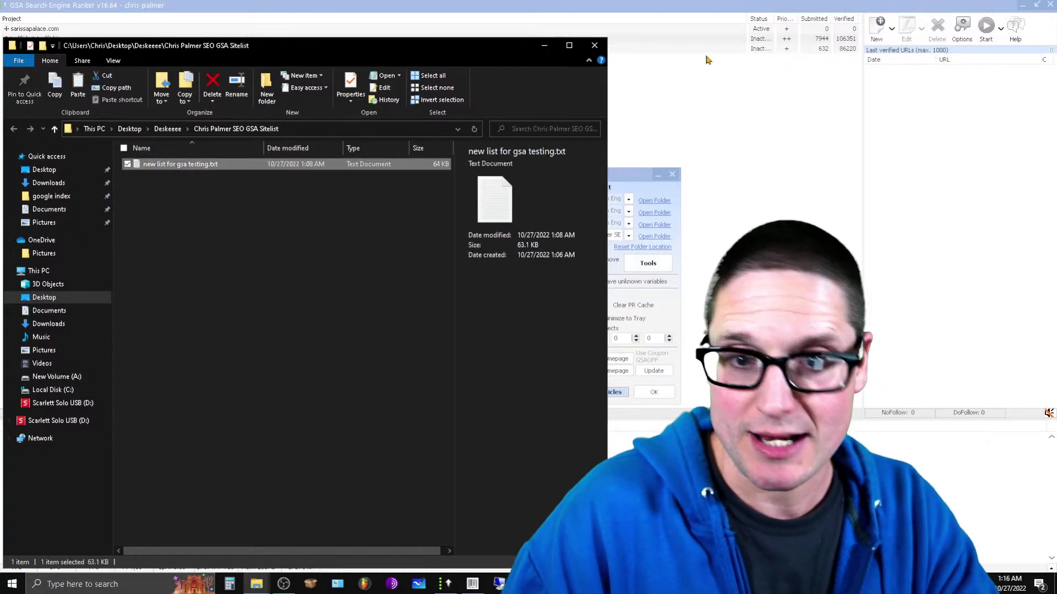
click(599, 44)
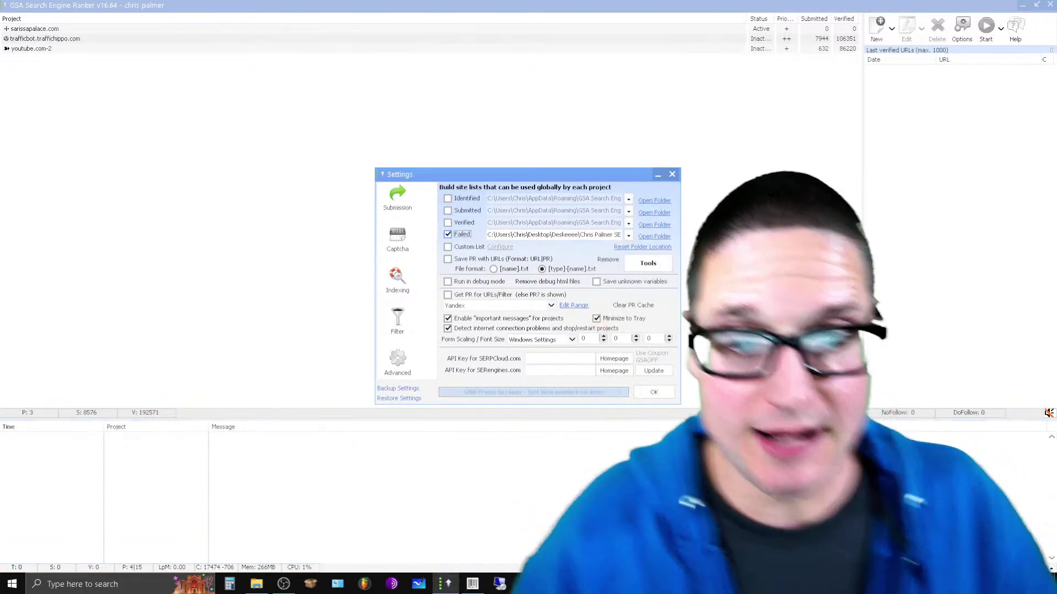
click(648, 263)
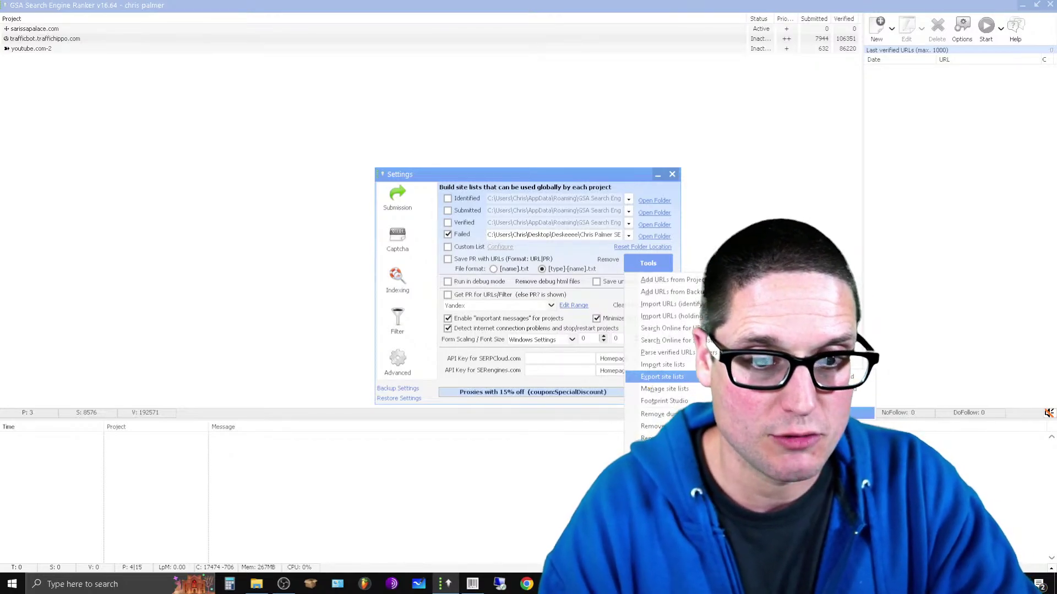
click(661, 377)
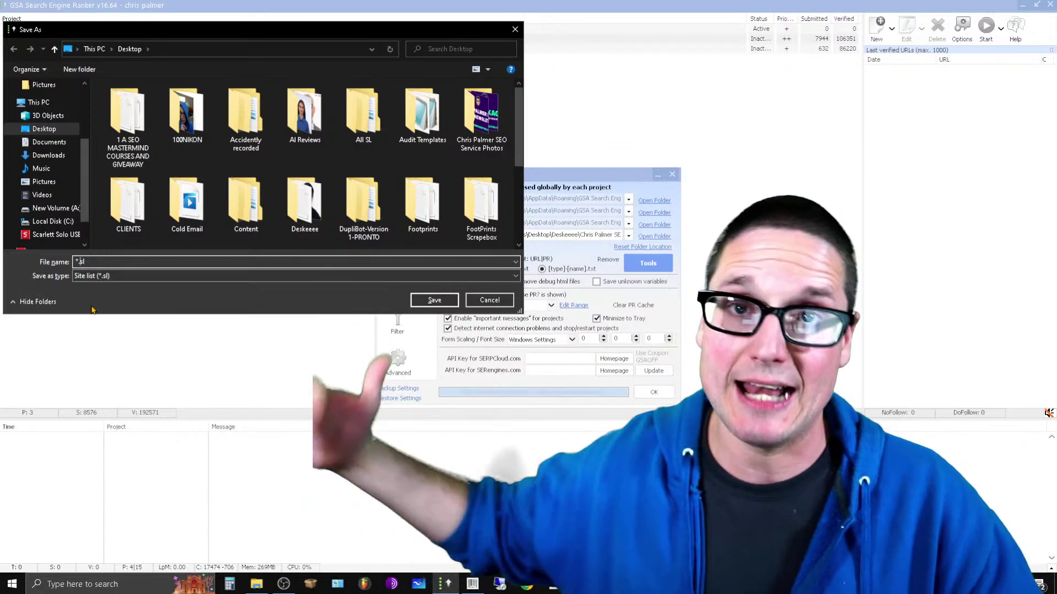
click(514, 29)
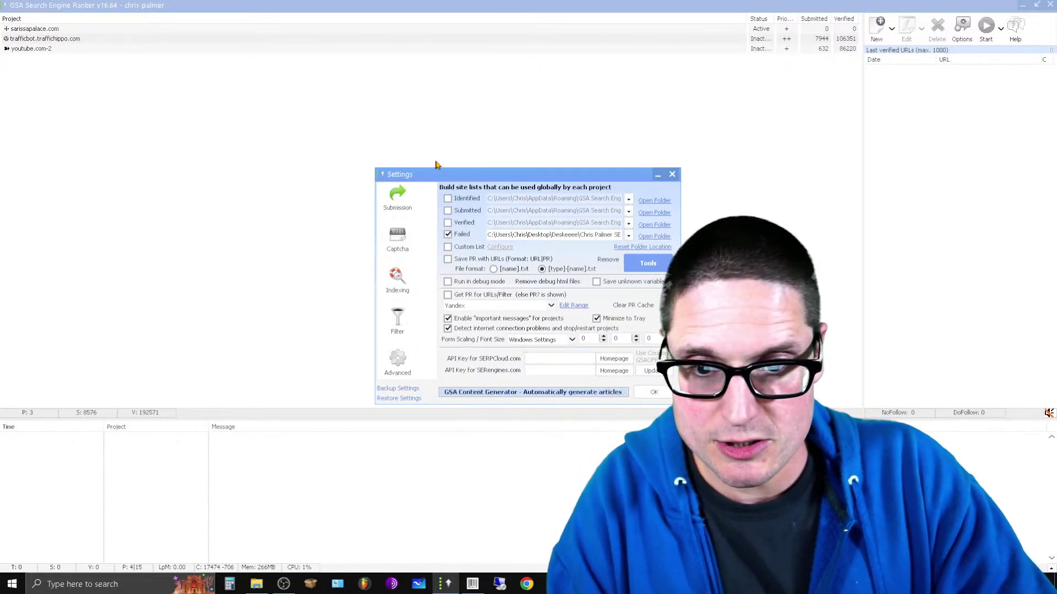
Untick the Failed site list, enable Identified and Submitted lists, and save with OK
click(447, 235)
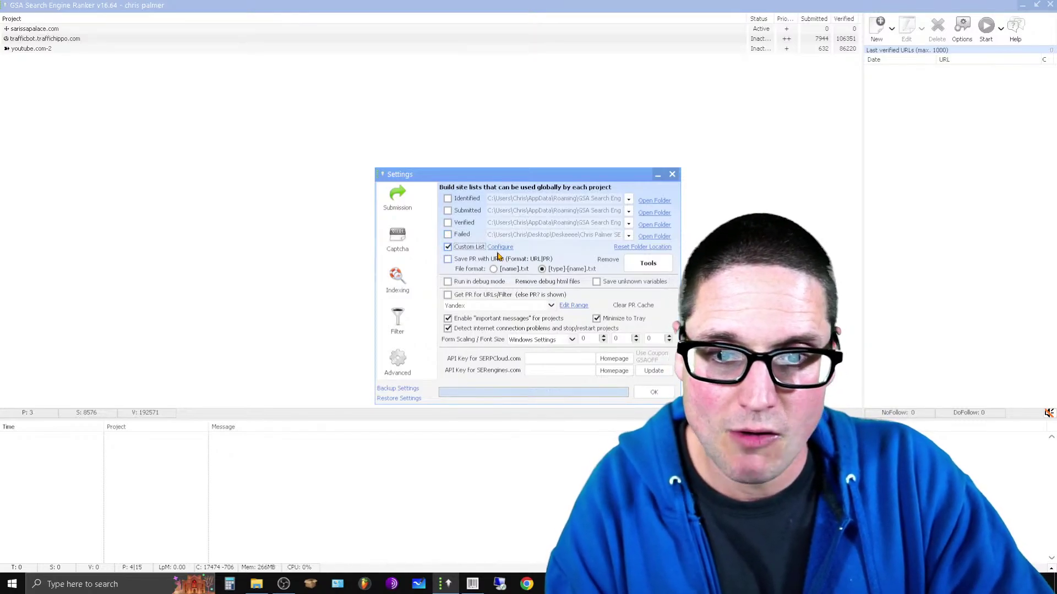
click(498, 249)
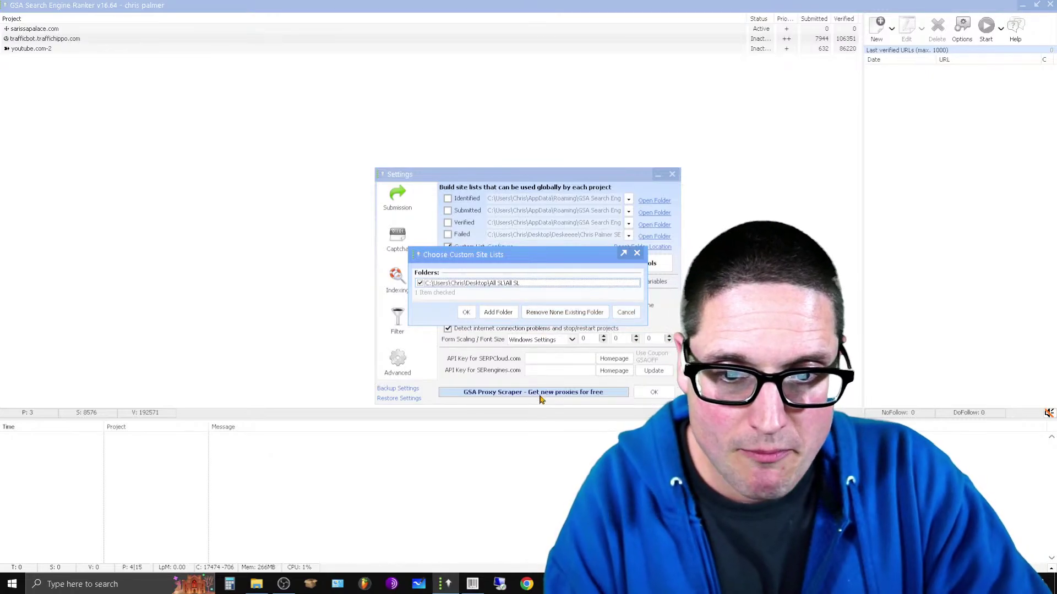
click(494, 313)
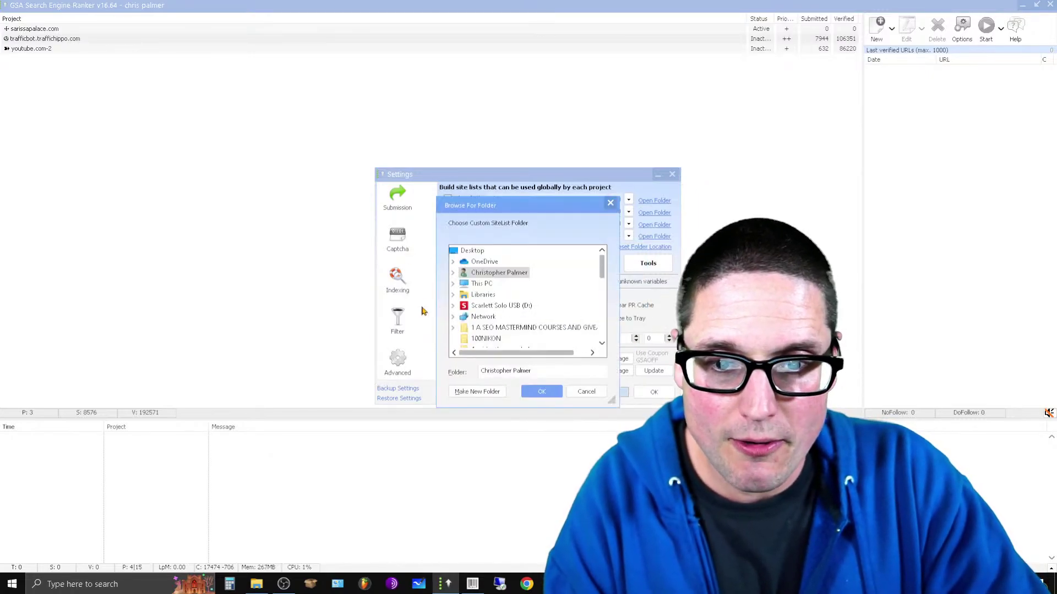
click(609, 205)
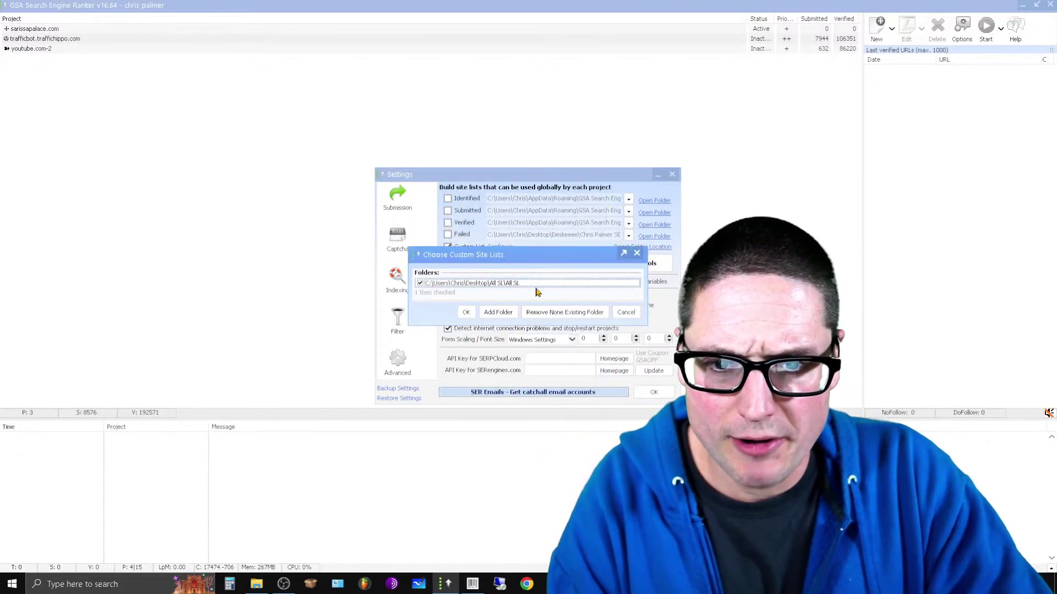
click(639, 257)
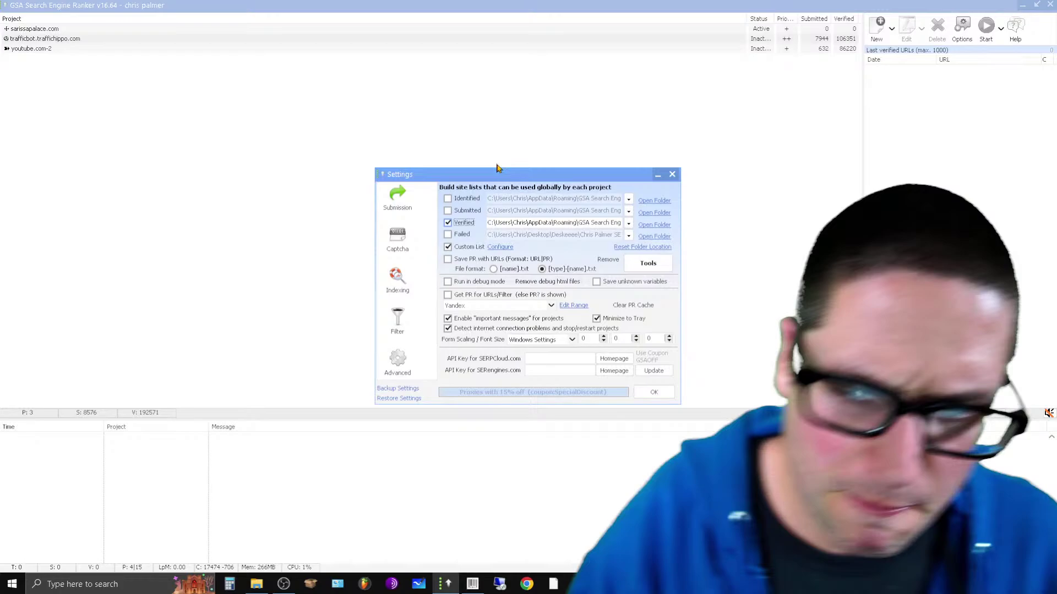
click(448, 198)
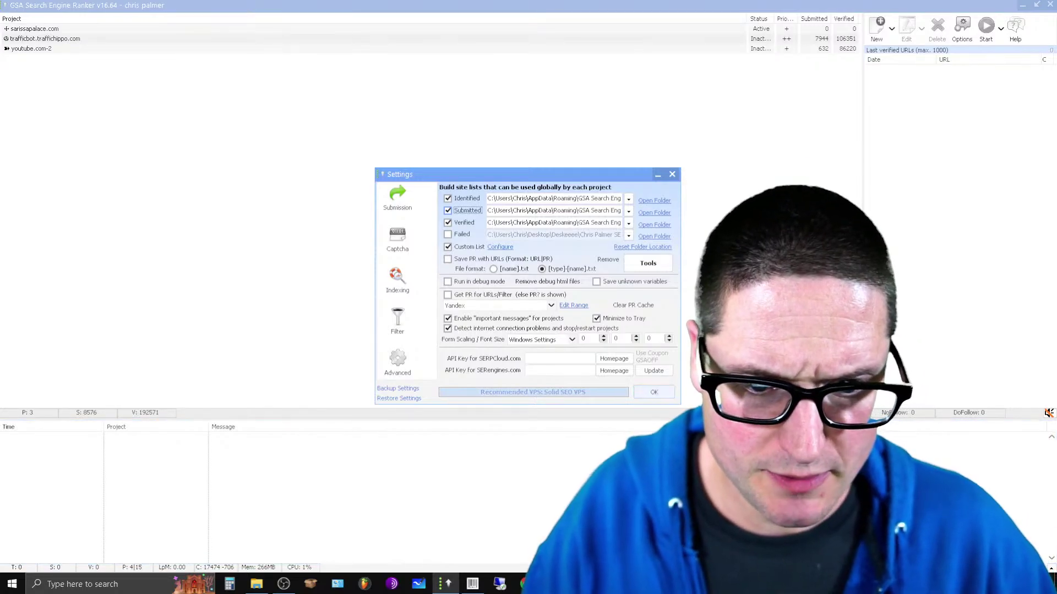
click(658, 392)
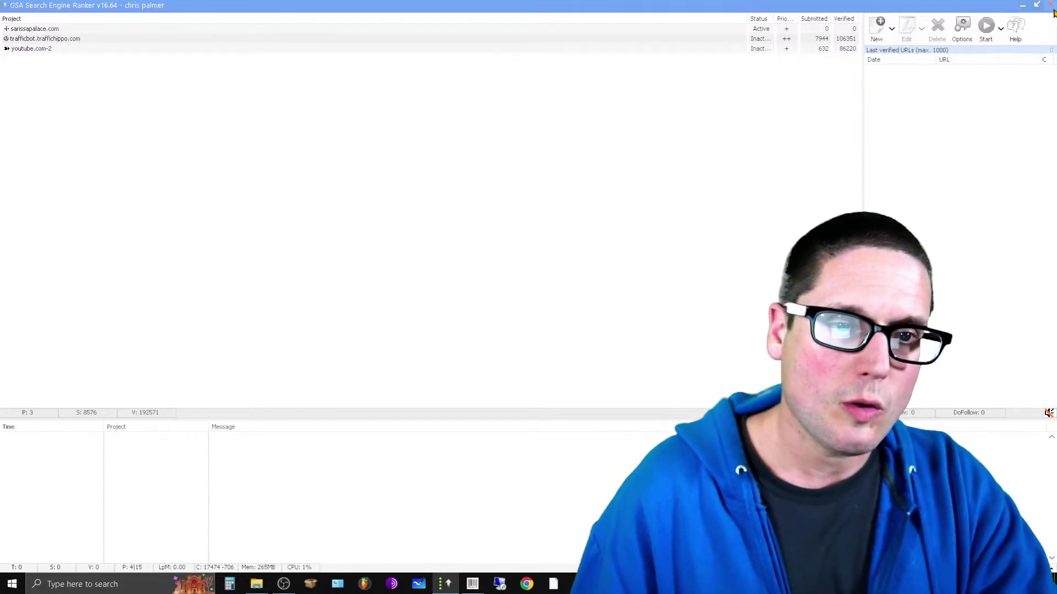
Open the Submission page of Options and bring up the proxy list
click(960, 33)
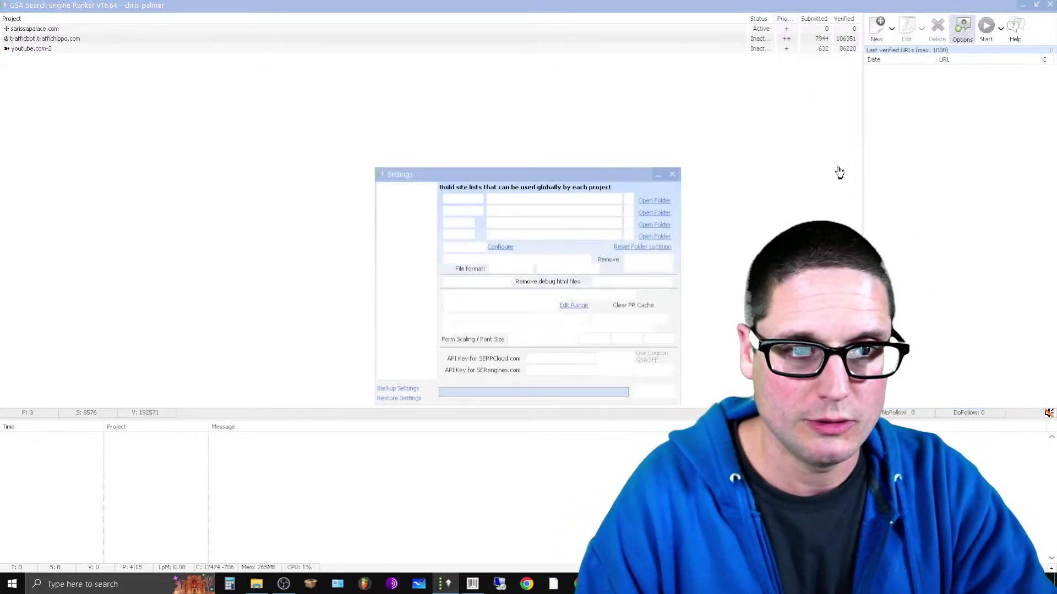
click(397, 199)
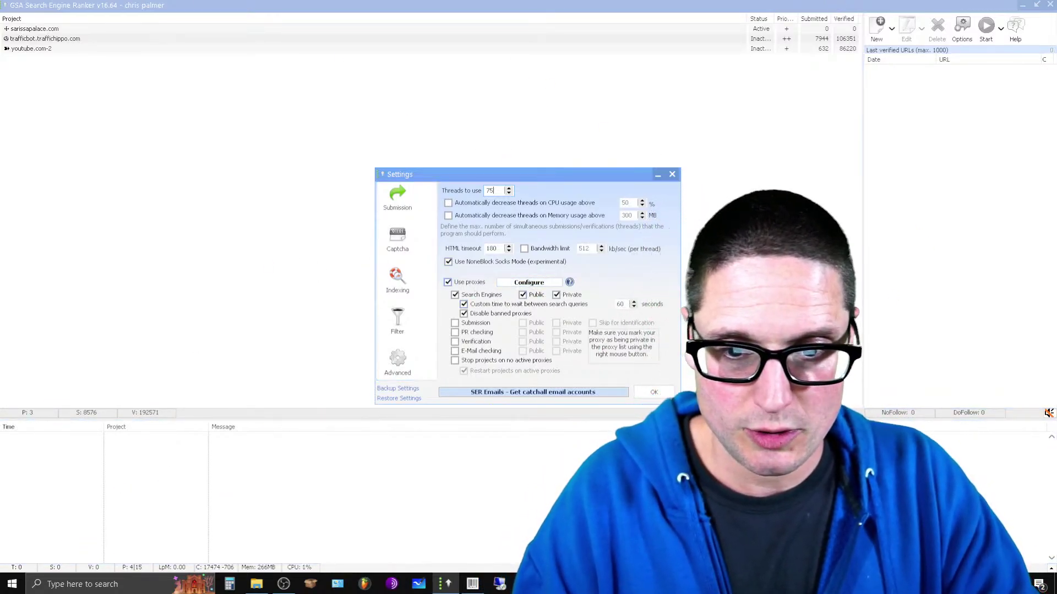
click(528, 282)
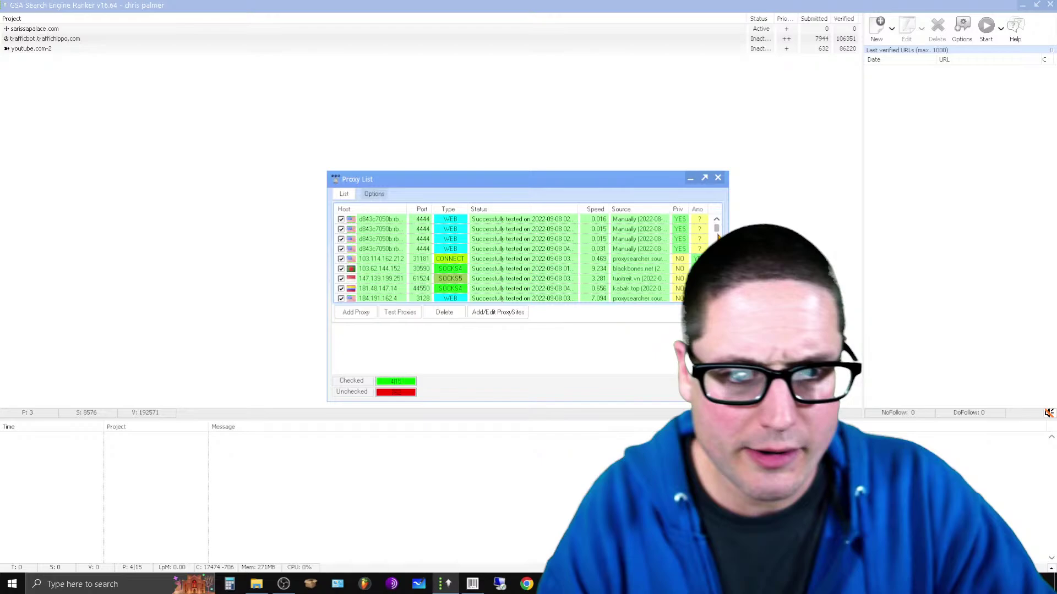
Scroll the proxy list, check the Add Proxy choices, close it, and select sarissapalace.com
scroll(717, 235, down, 5)
scroll(717, 236, up, 2)
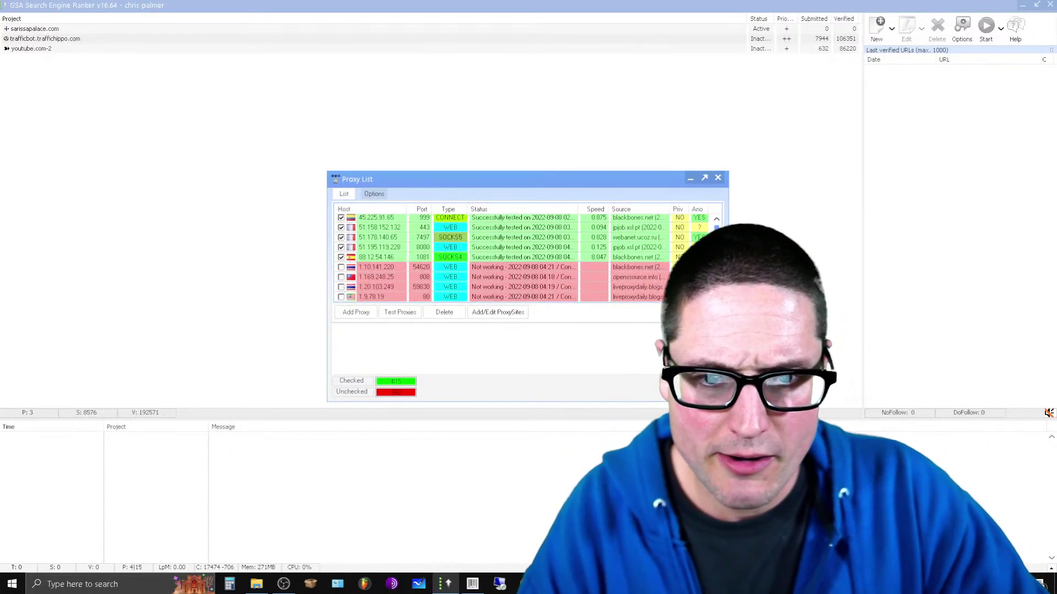
scroll(718, 235, up, 3)
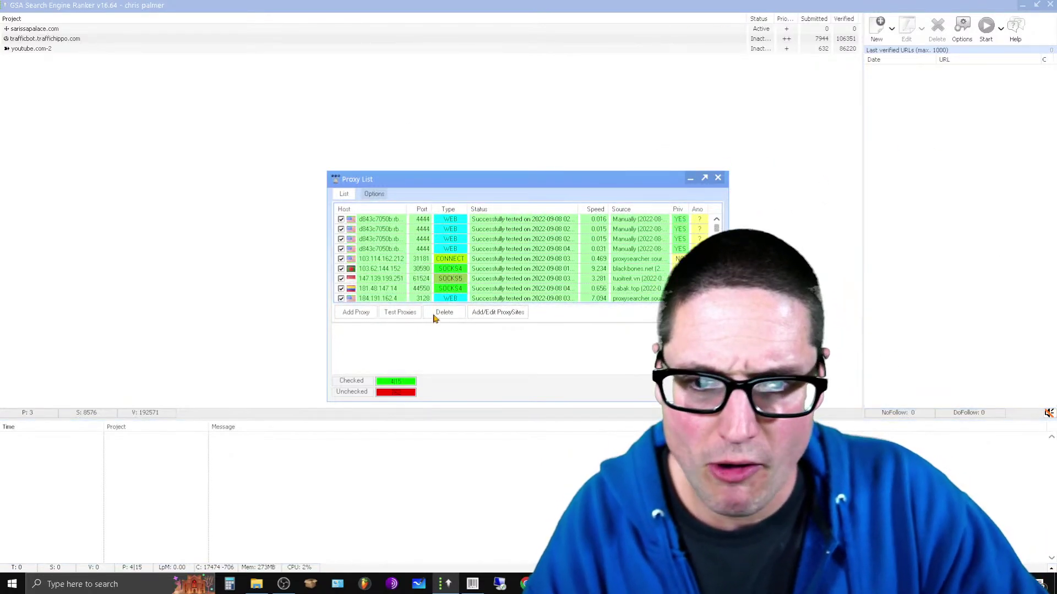
click(354, 320)
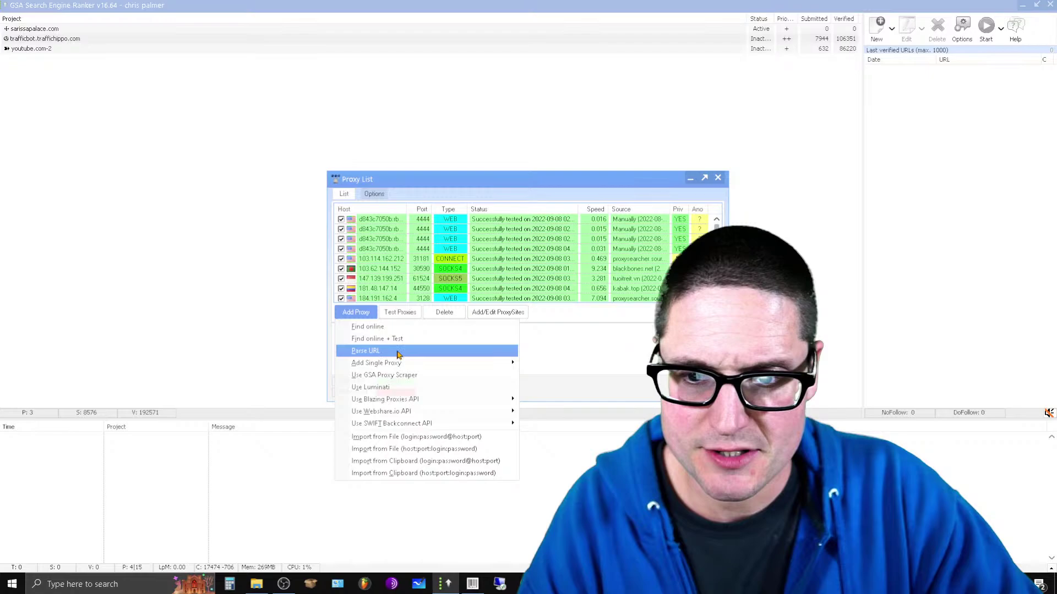
key(Escape)
click(718, 177)
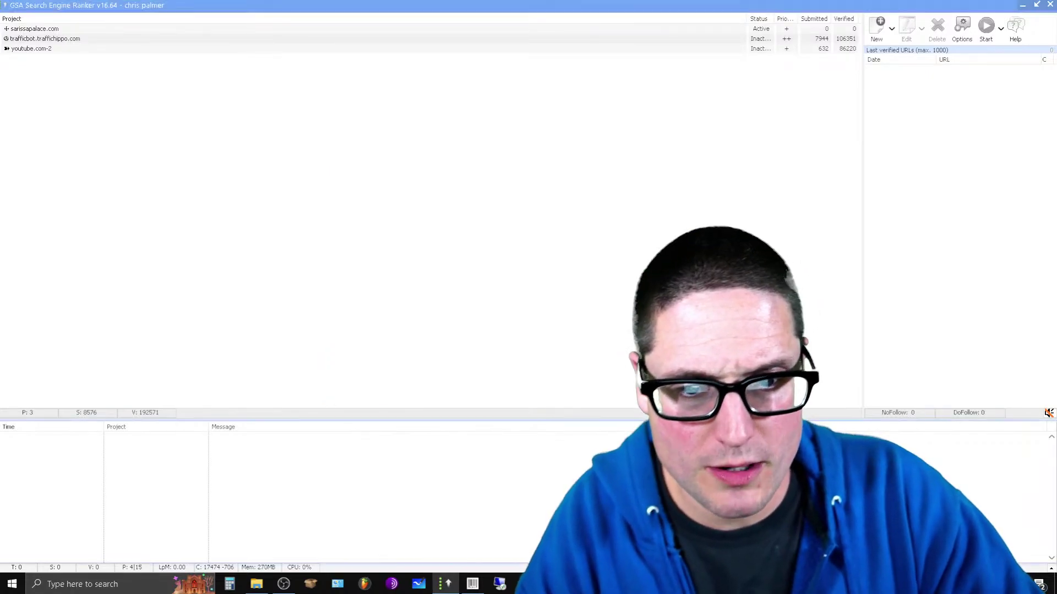
click(518, 29)
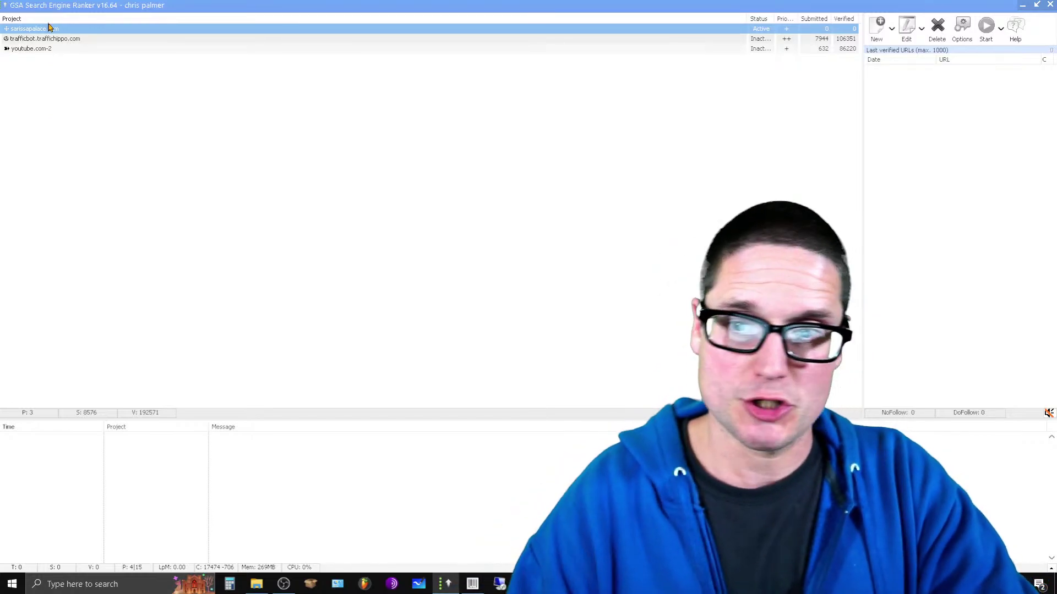
Import target URLs into sarissapalace.com from all site list types, then reopen its context menu
mouse_move(33, 28)
right_click(71, 30)
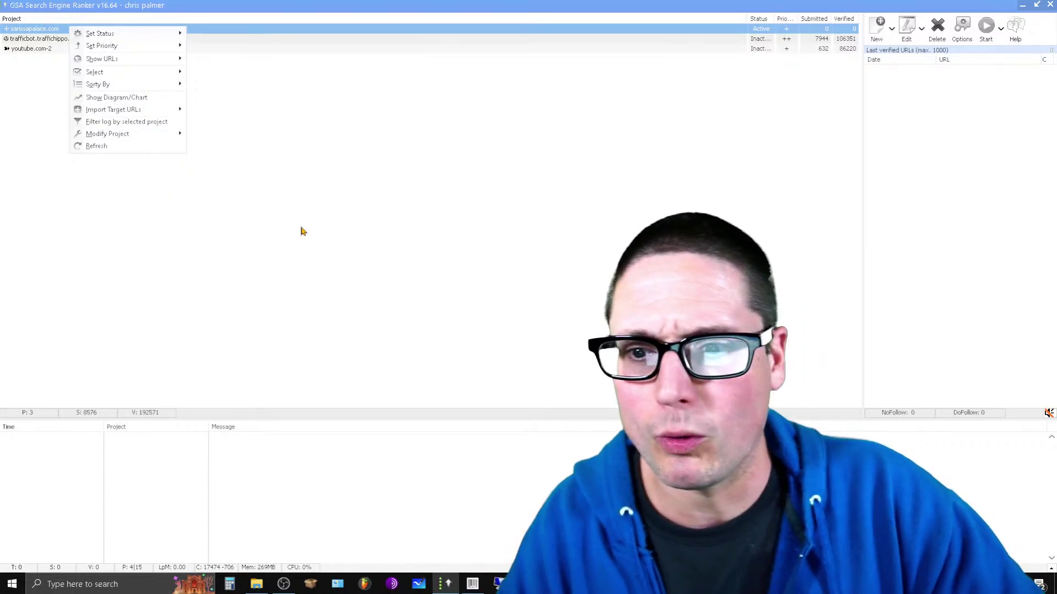
mouse_move(113, 109)
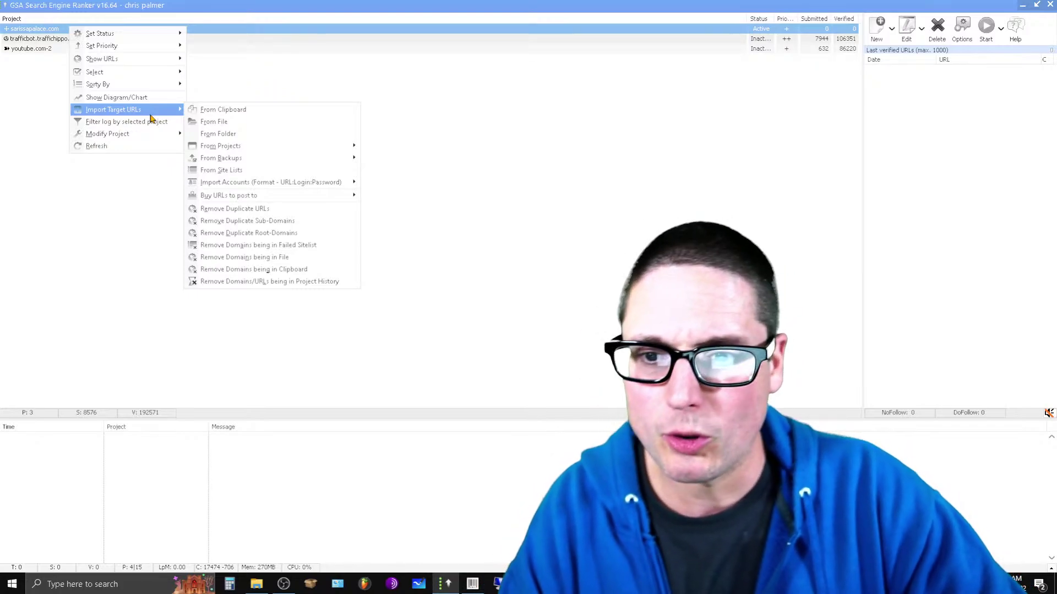
click(266, 174)
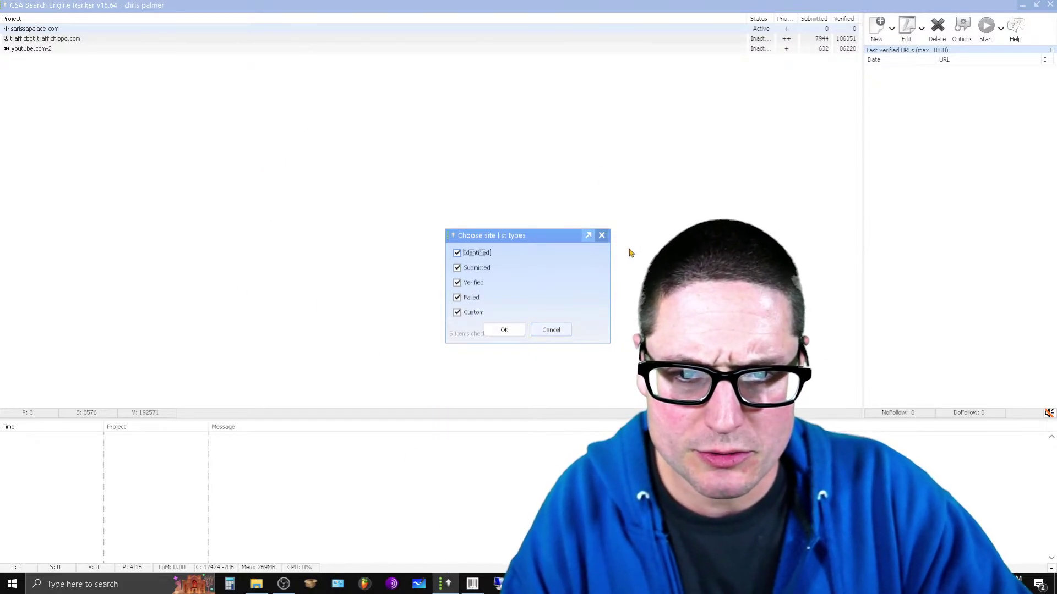
click(602, 236)
right_click(42, 30)
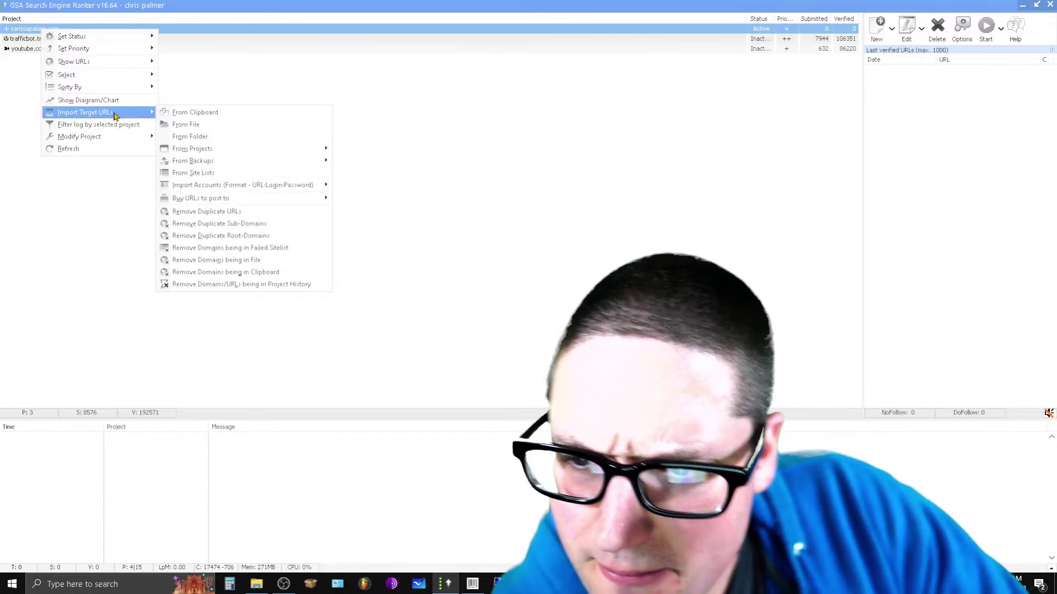
mouse_move(80, 137)
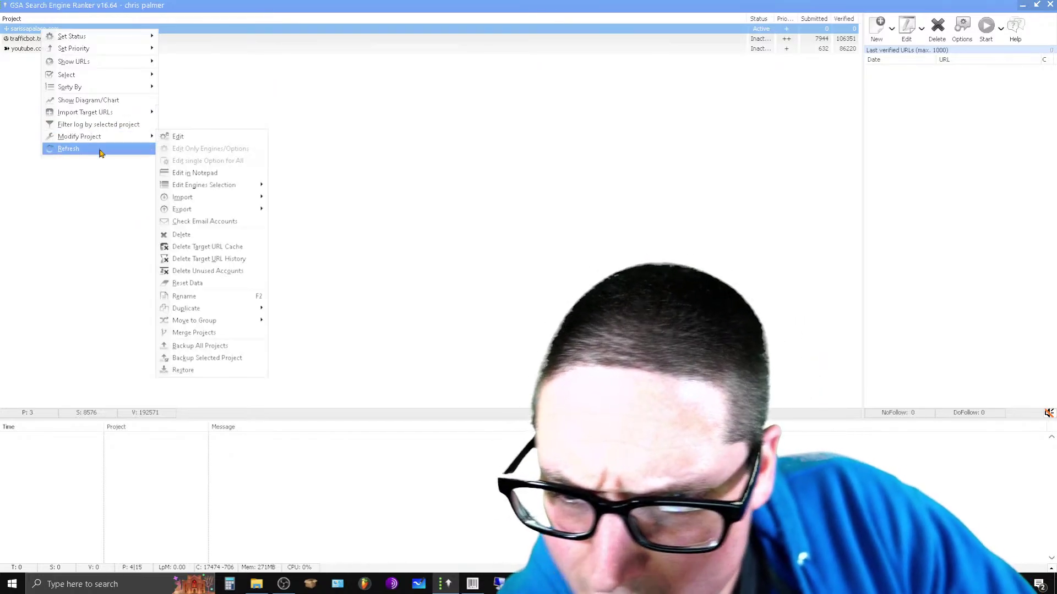
Edit sarissapalace.com, scroll its Data fields including the Image Comment text, then view Options
click(208, 142)
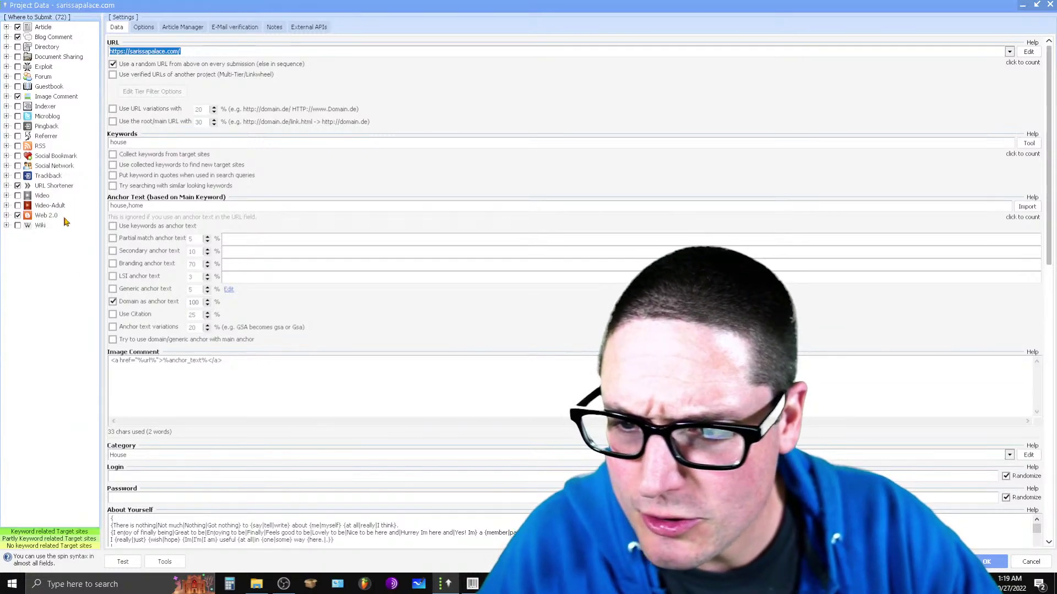
scroll(1010, 236, down, 2)
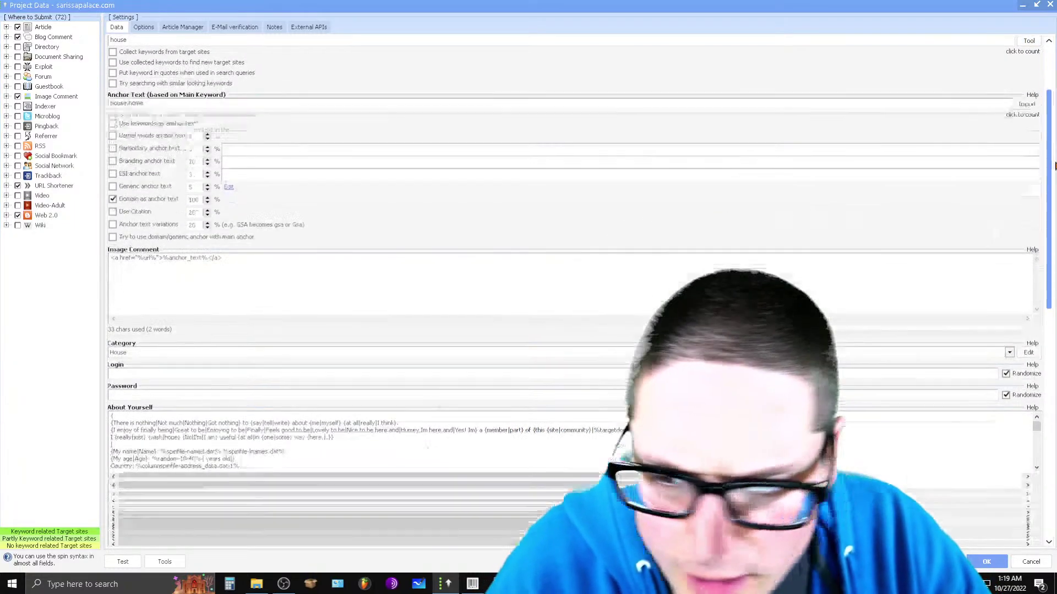
scroll(1010, 236, down, 3)
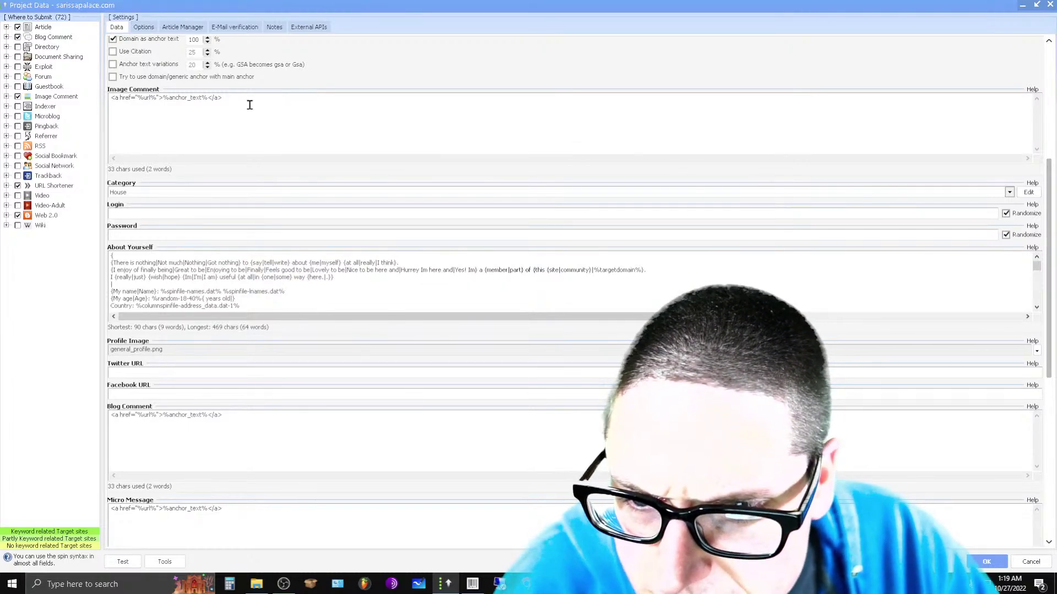
right_click(116, 98)
click(148, 240)
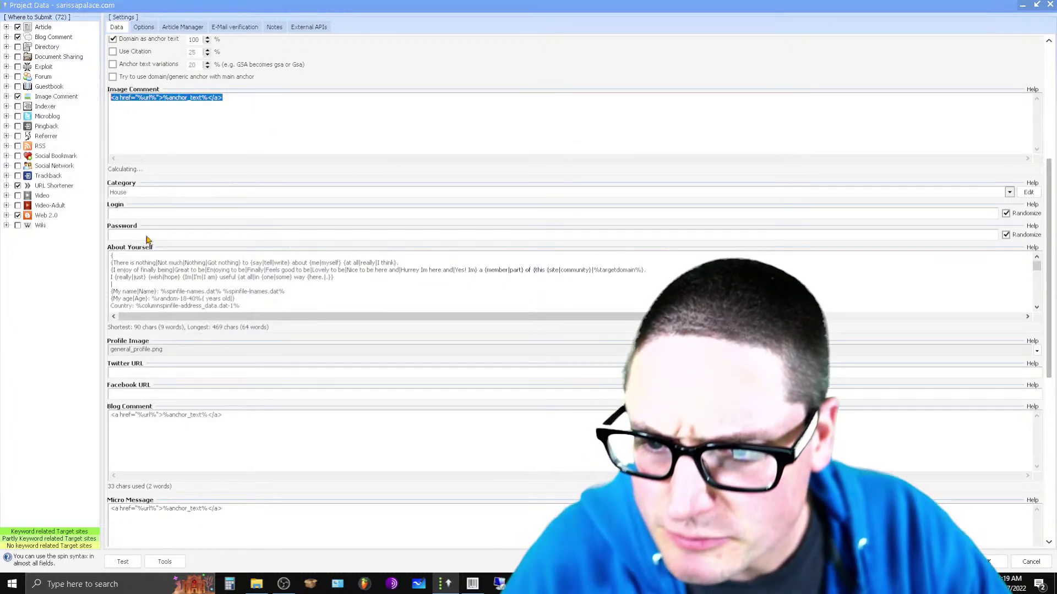
scroll(149, 256, down, 3)
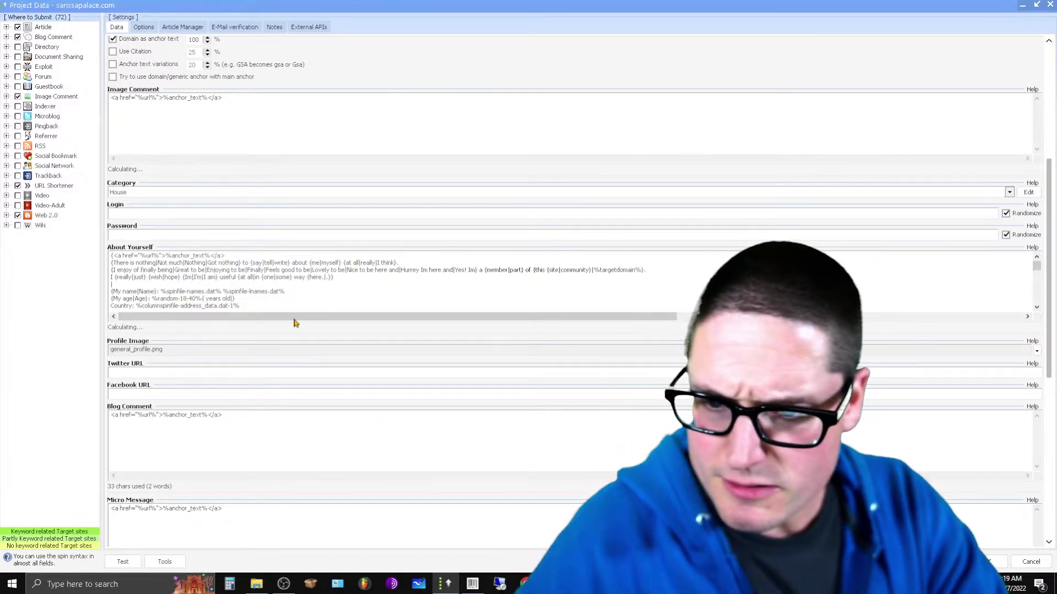
scroll(295, 321, down, 4)
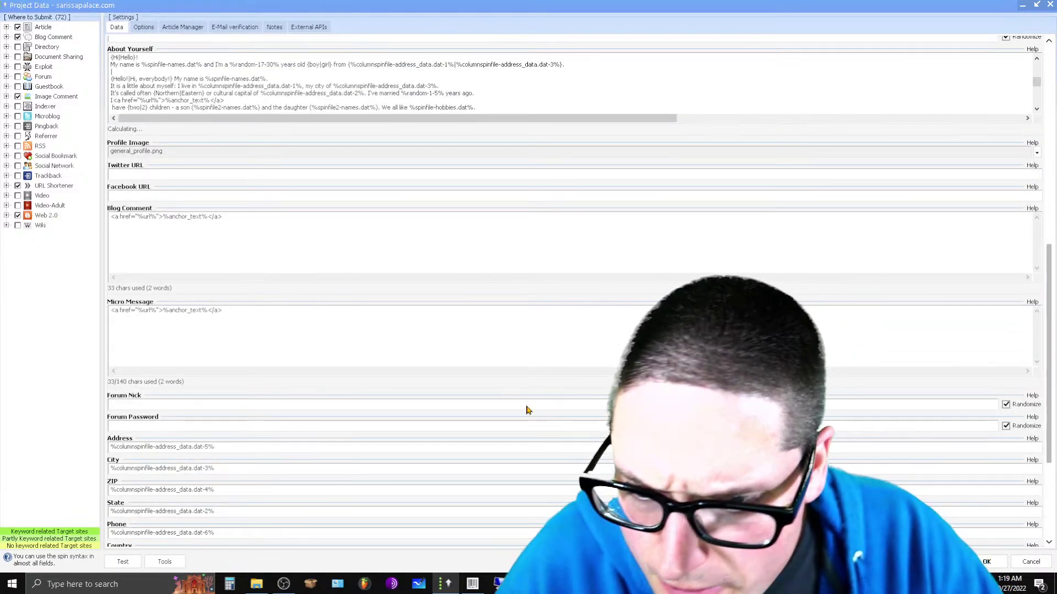
scroll(373, 436, down, 3)
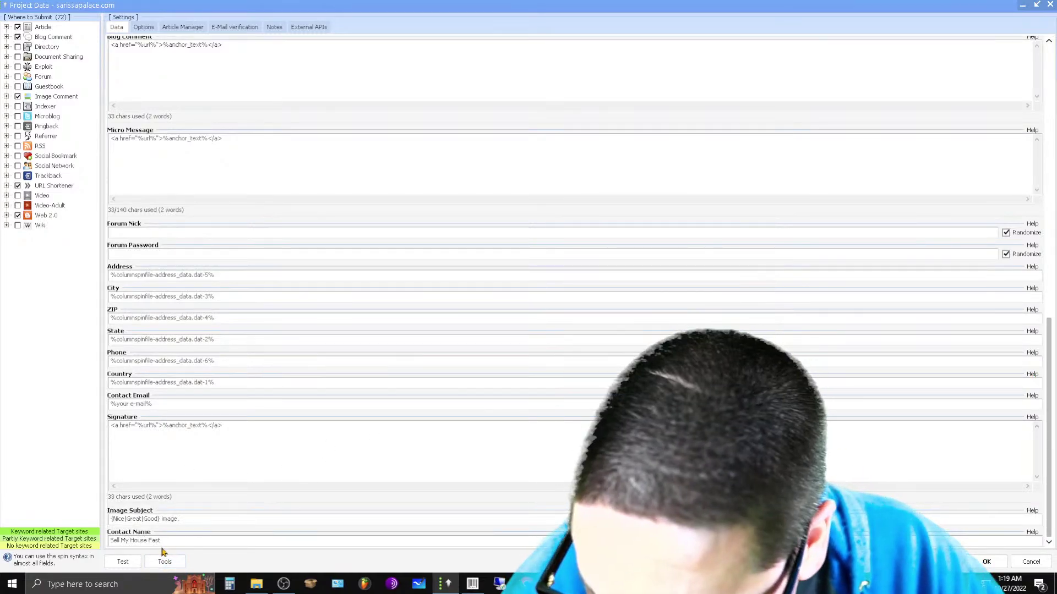
scroll(235, 290, up, 15)
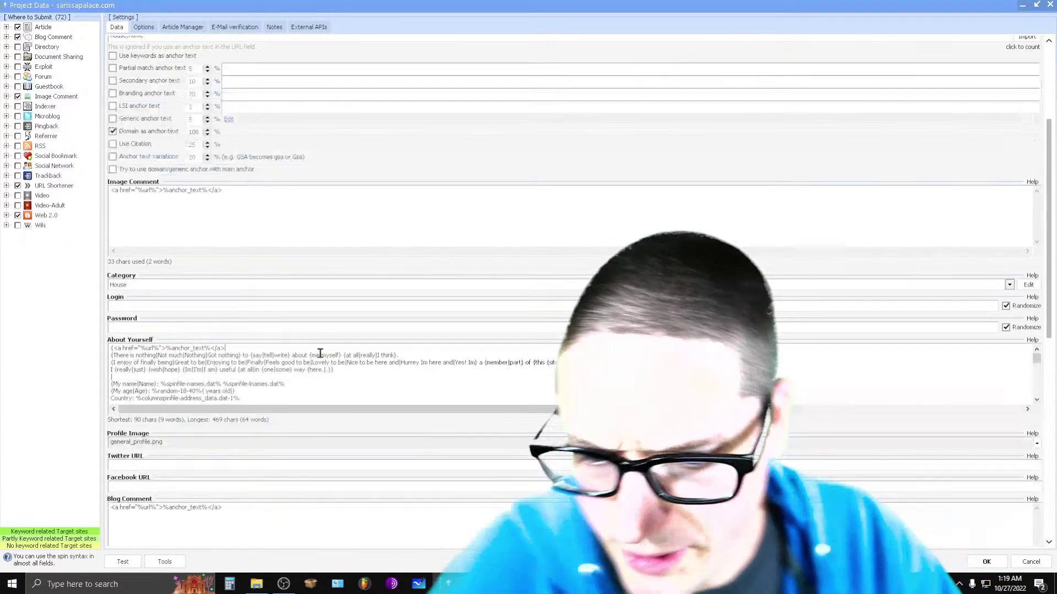
scroll(385, 374, up, 4)
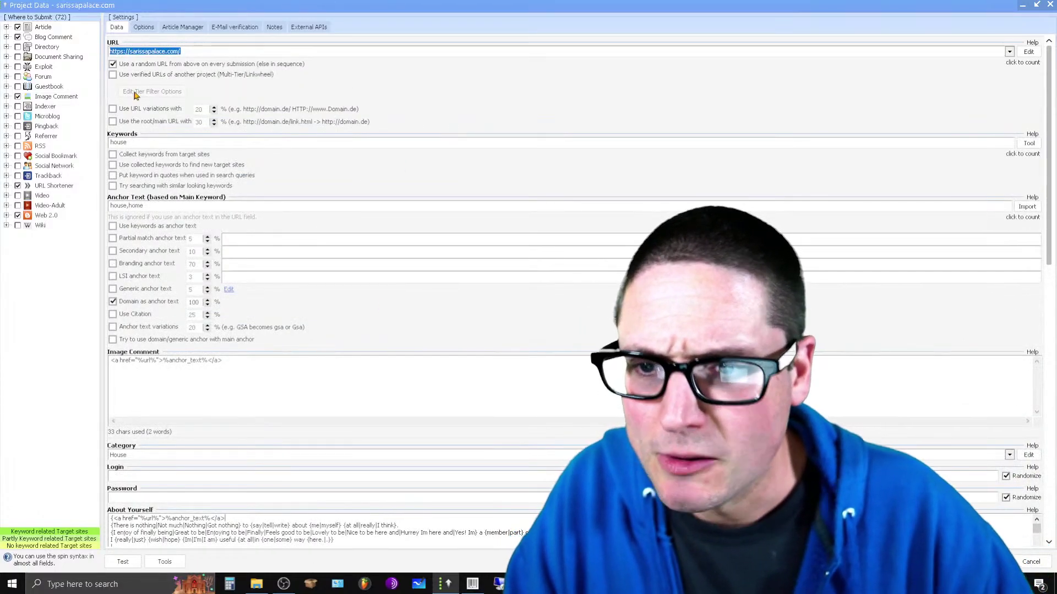
click(144, 27)
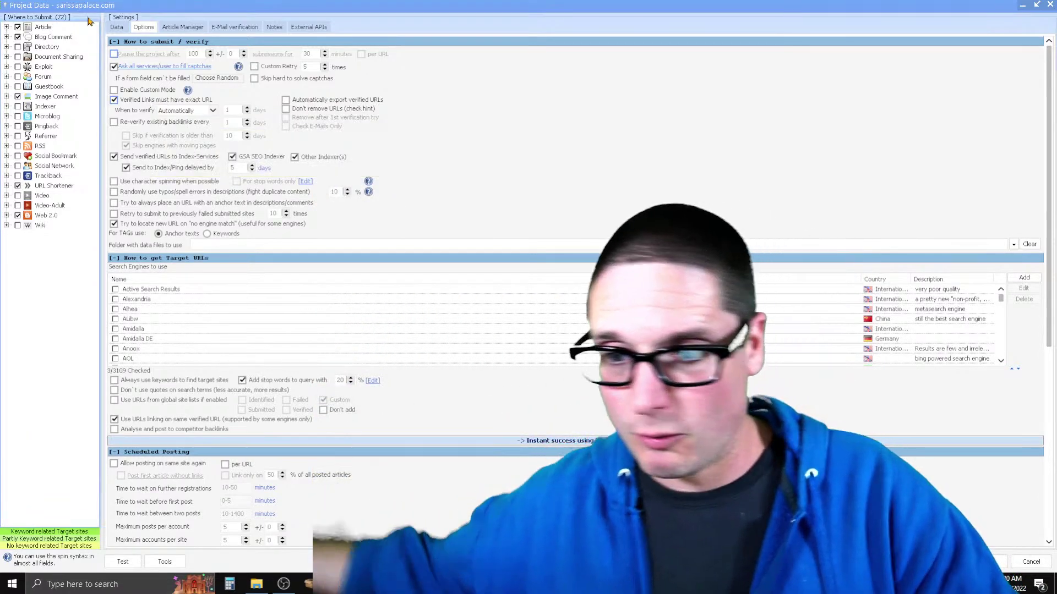
Set captcha solving to ask only the first service and turn off custom mode
click(117, 27)
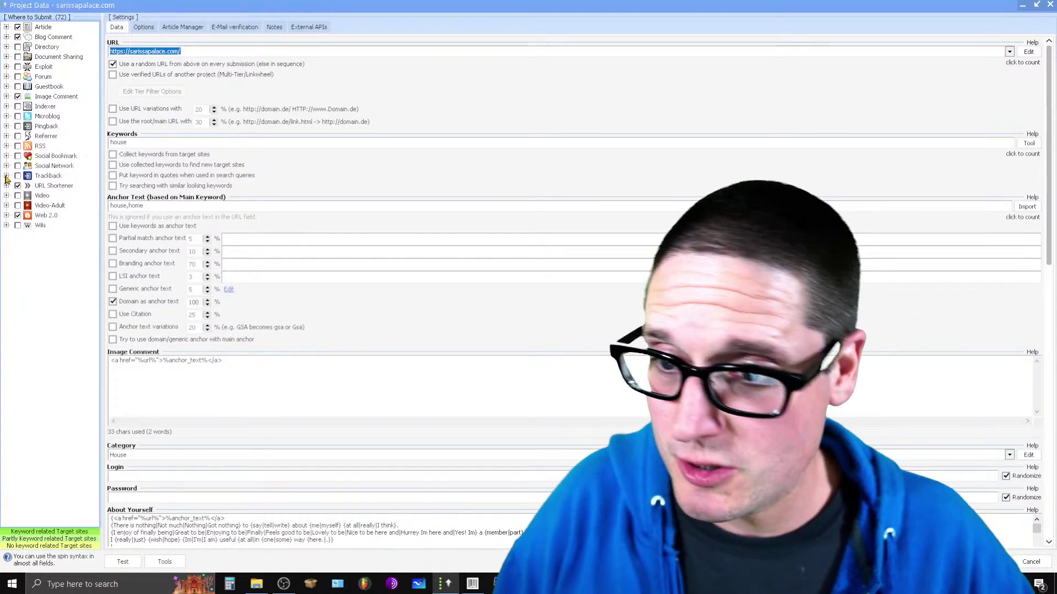
click(144, 27)
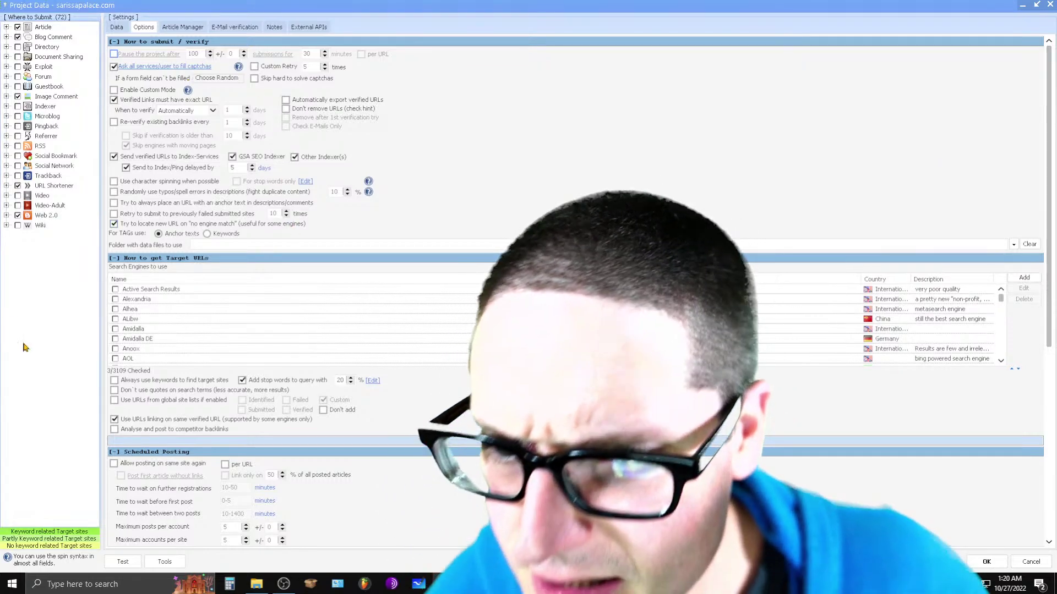
click(170, 66)
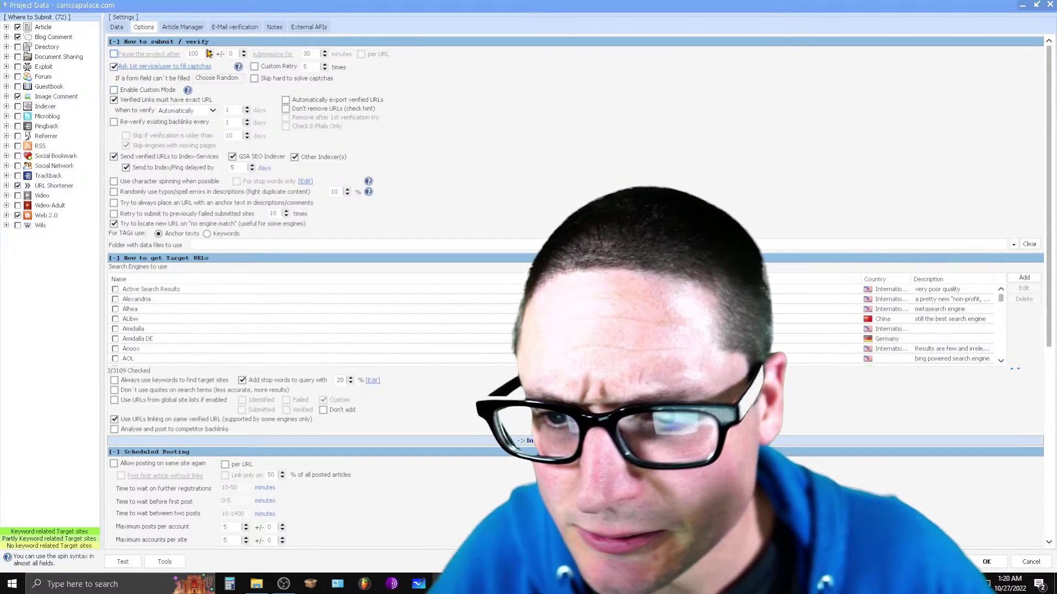
click(125, 67)
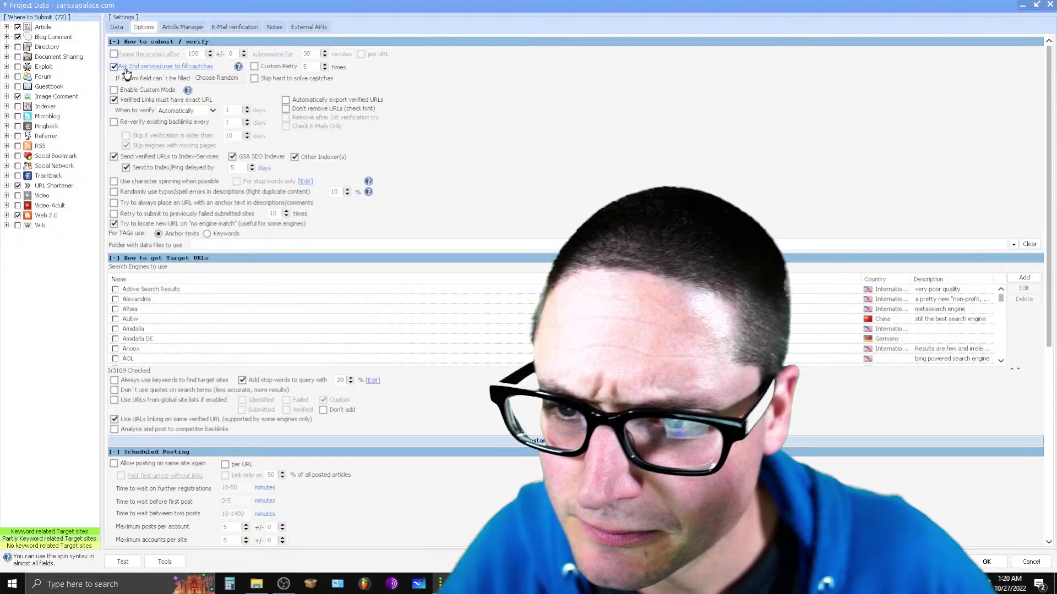
click(126, 67)
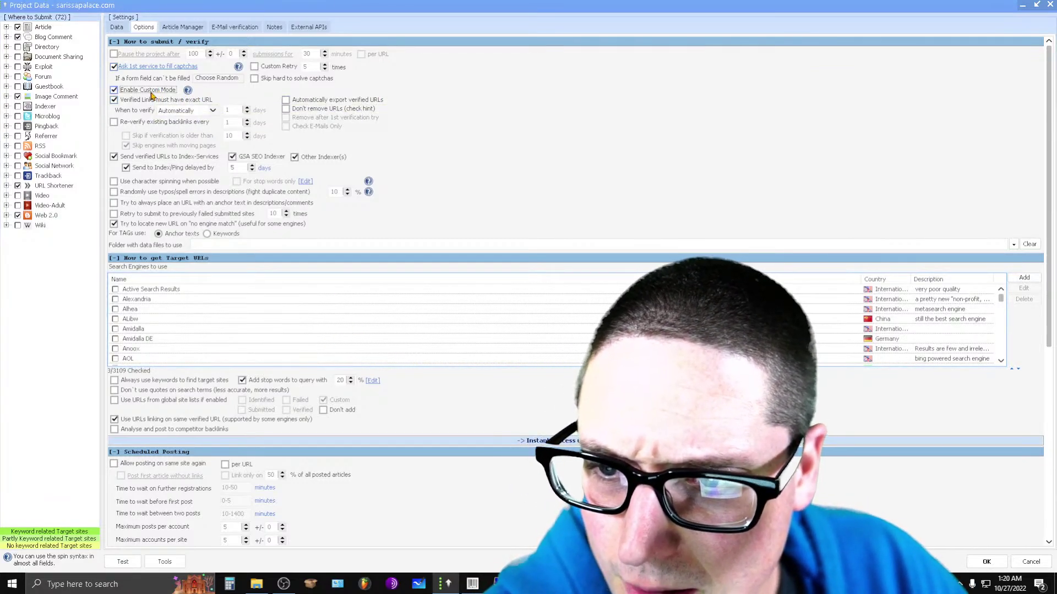
mouse_move(147, 89)
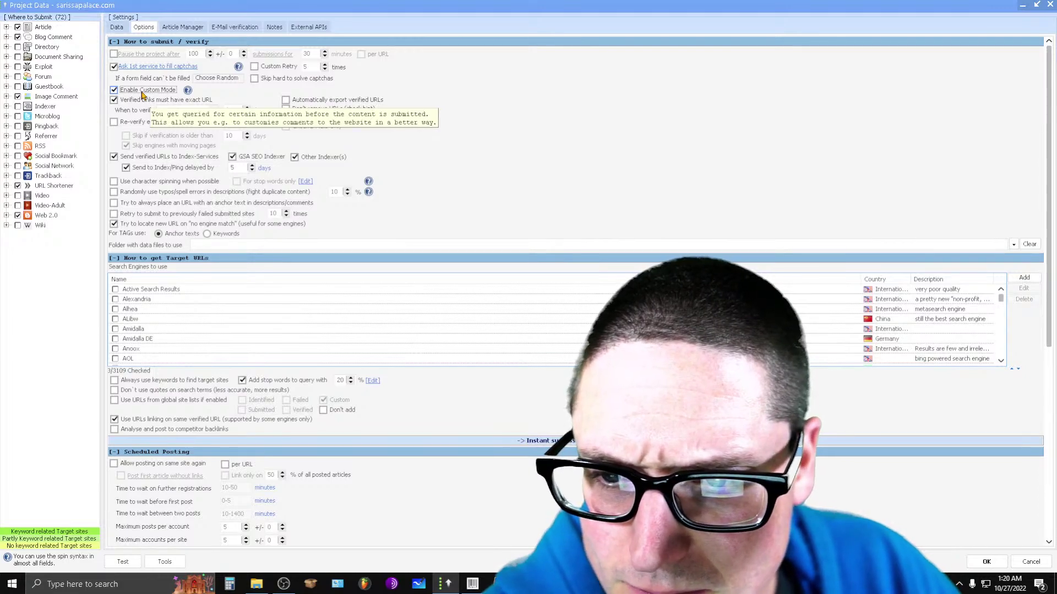
click(142, 93)
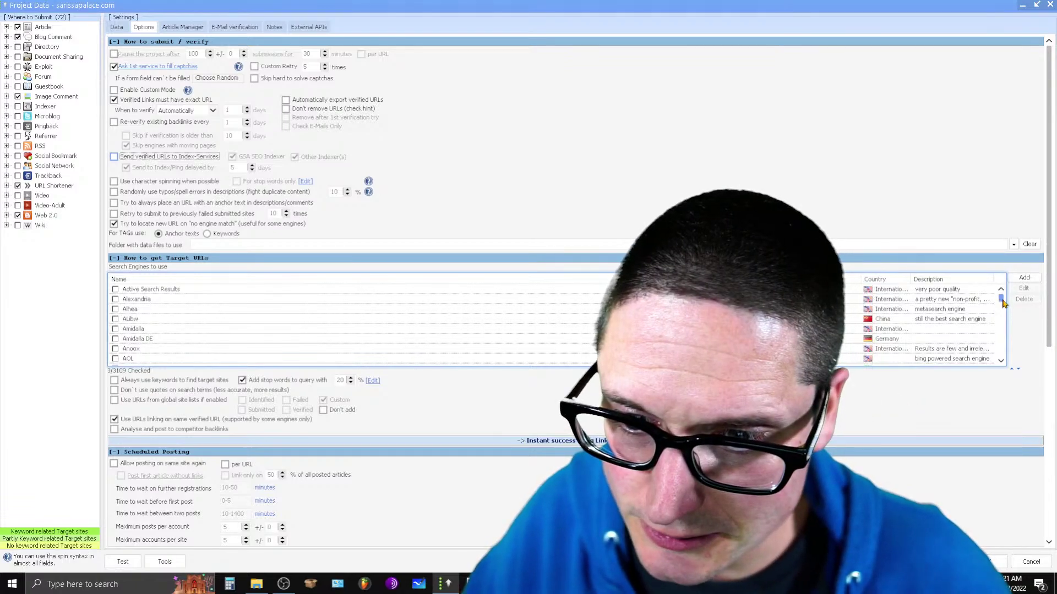
drag(1002, 302, 997, 254)
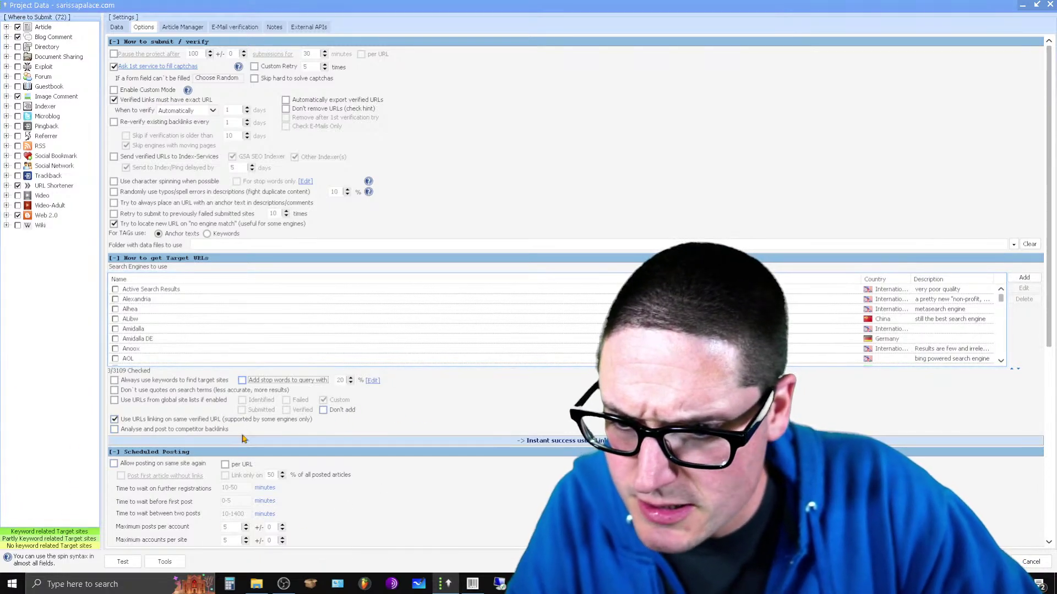
scroll(244, 439, down, 5)
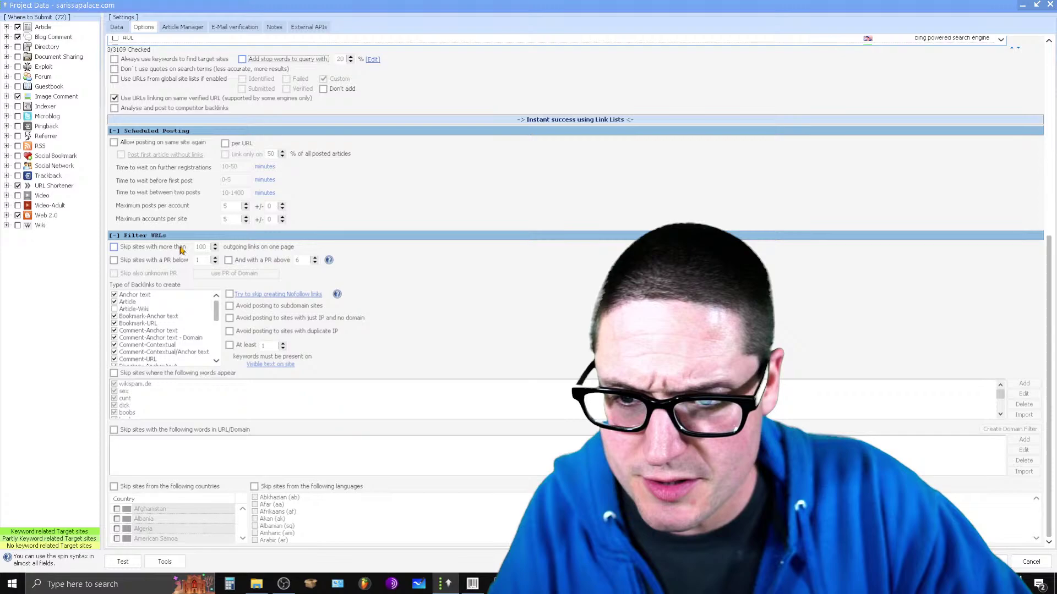
Skip sites with more than 50 outgoing links
scroll(159, 244, up, 5)
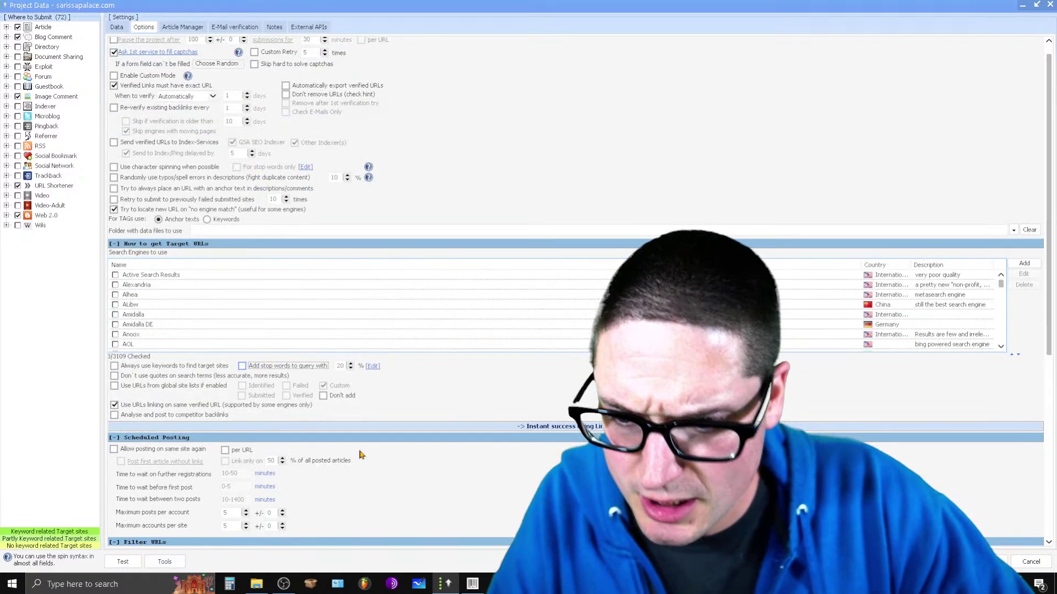
scroll(361, 454, down, 5)
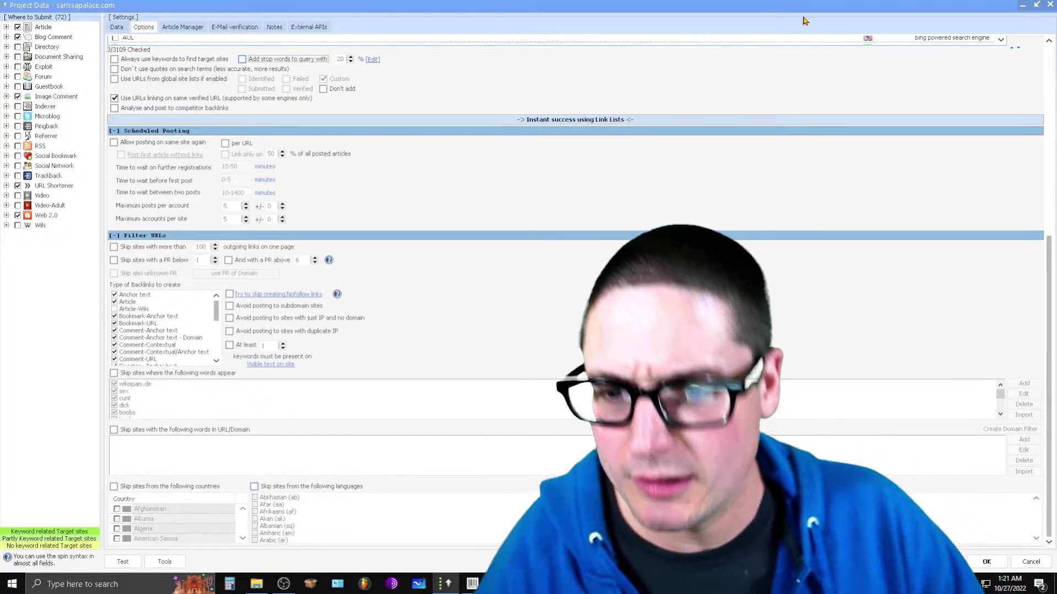
click(145, 247)
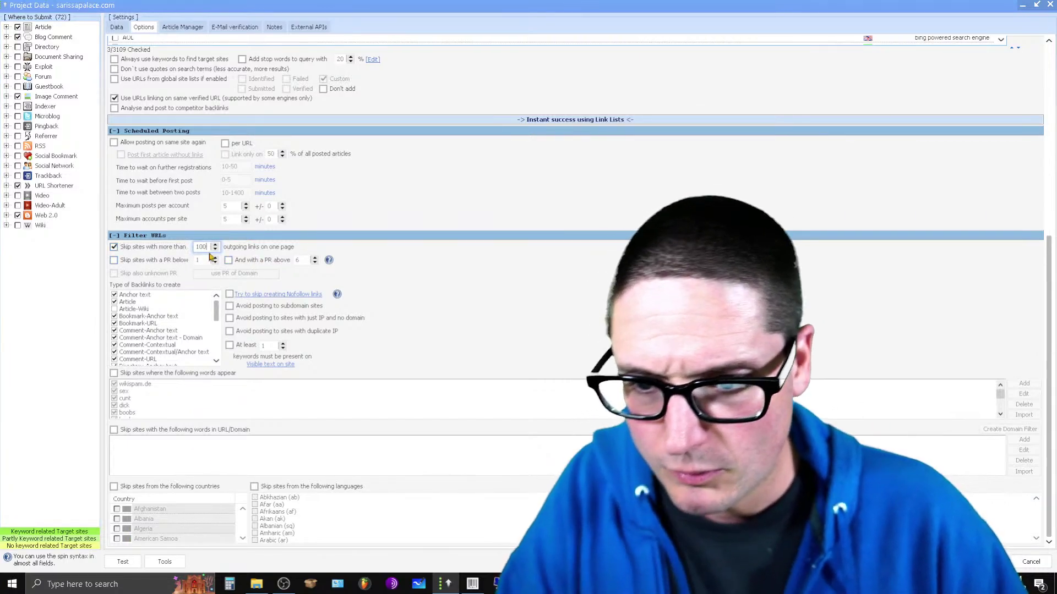
text(50)
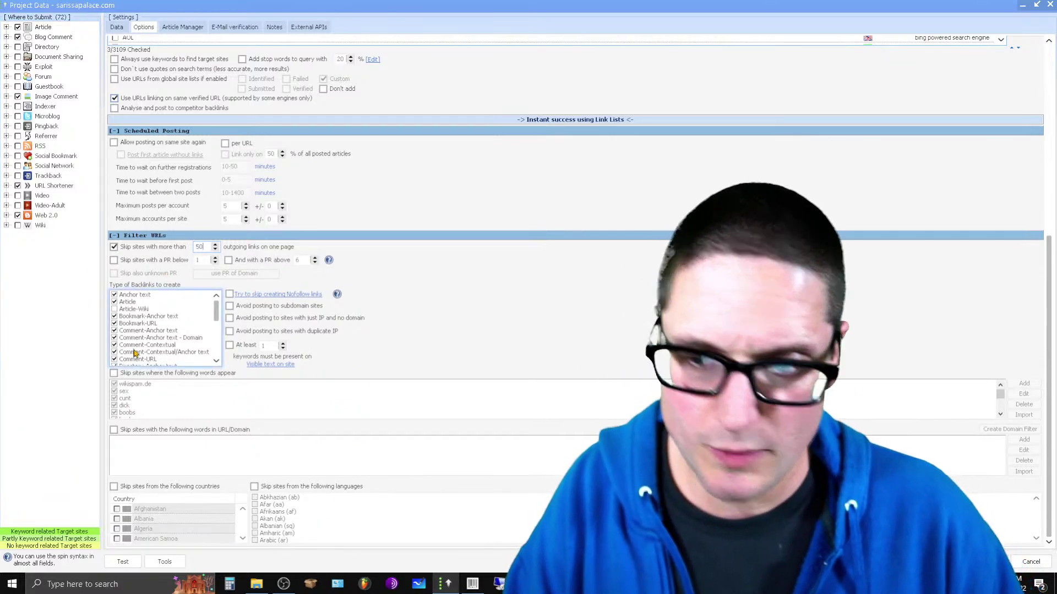
Add Article-Wiki and Forum Post backlink types, accepting the attention warning
click(115, 309)
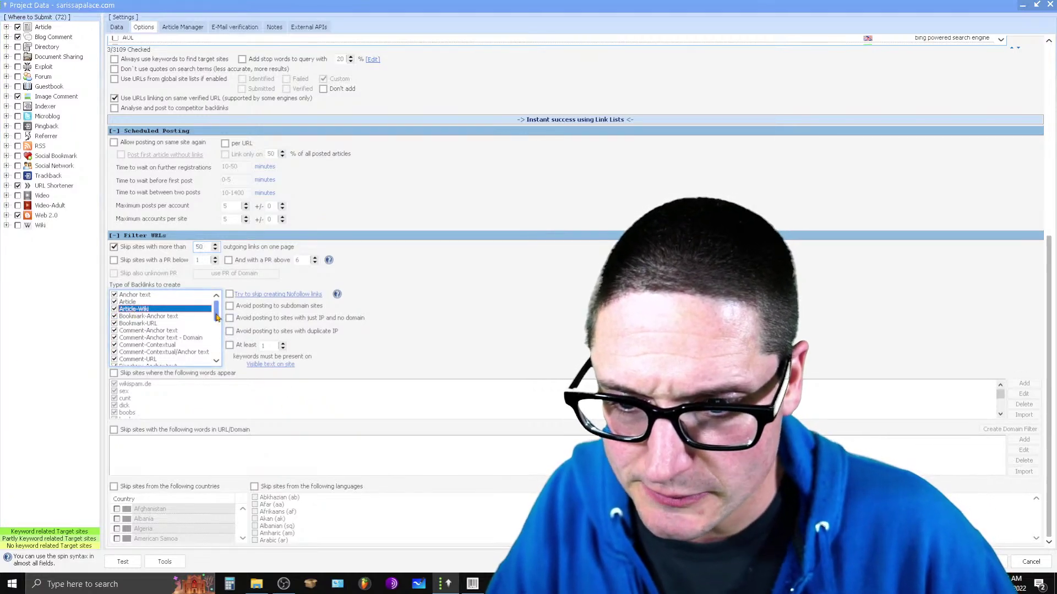
scroll(209, 341, down, 2)
scroll(209, 341, down, 1)
scroll(209, 341, down, 1)
scroll(209, 341, up, 3)
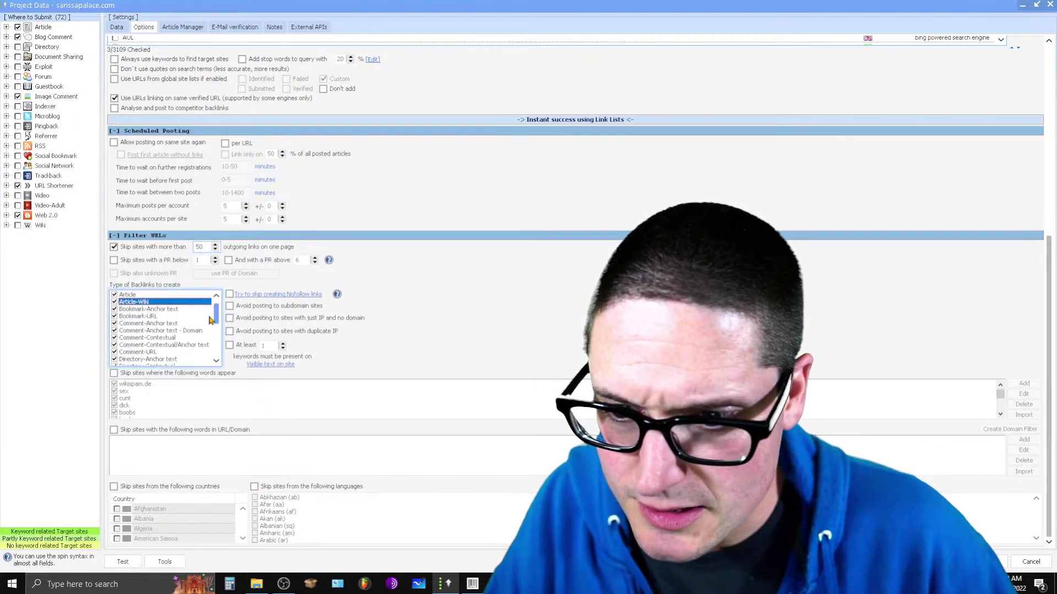
scroll(209, 341, down, 1)
click(132, 352)
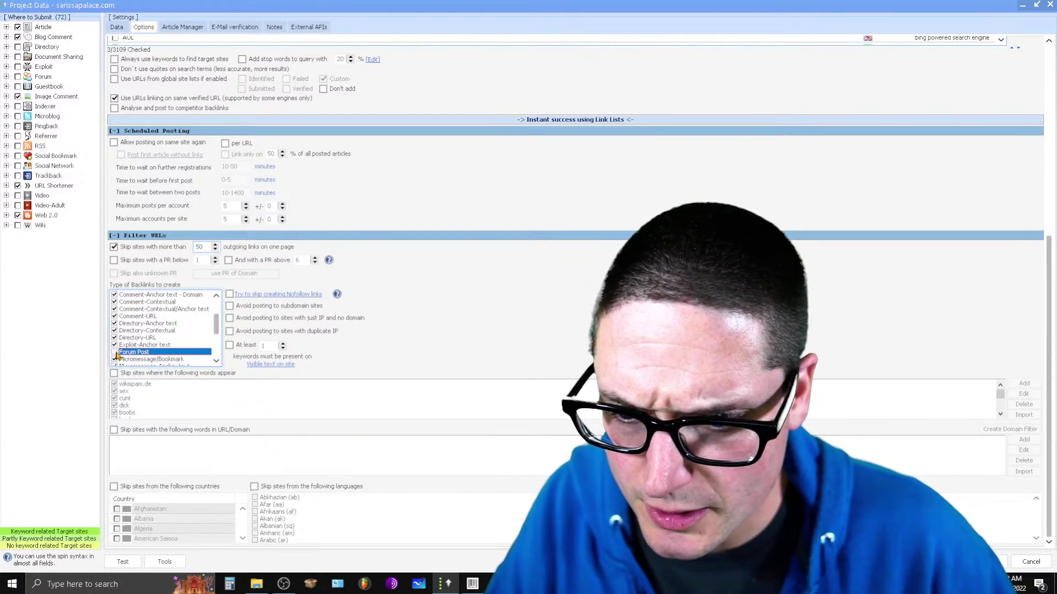
click(114, 352)
key(Return)
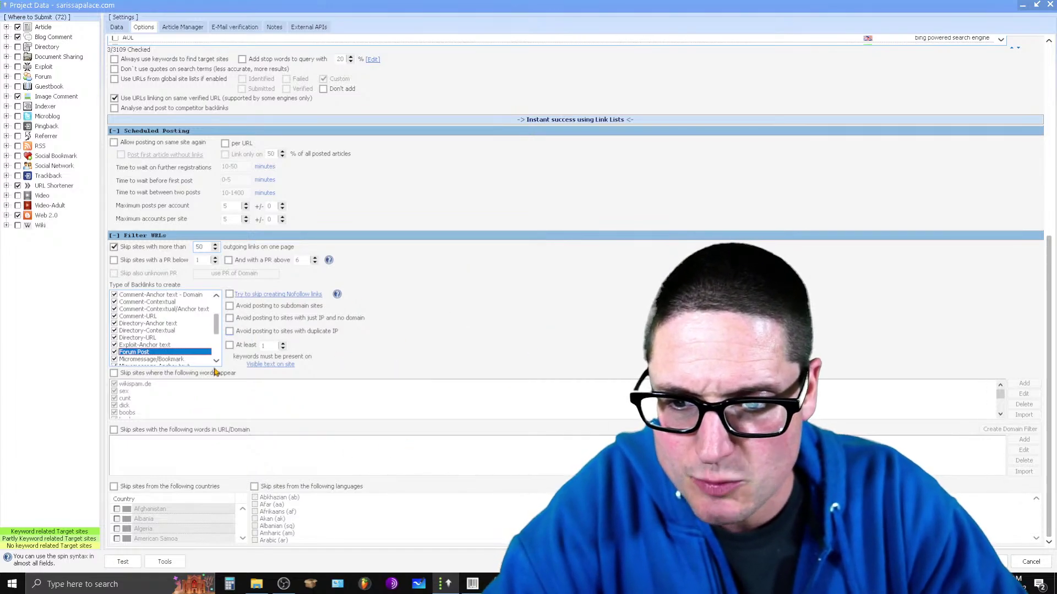
Add a new word to the skip-words list
scroll(505, 368, down, 3)
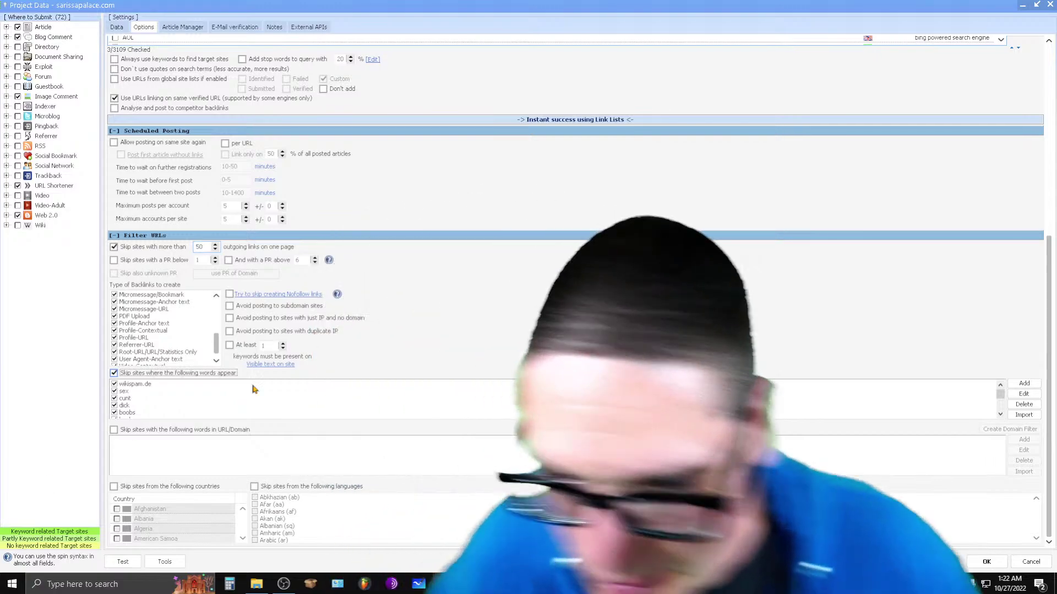
click(204, 391)
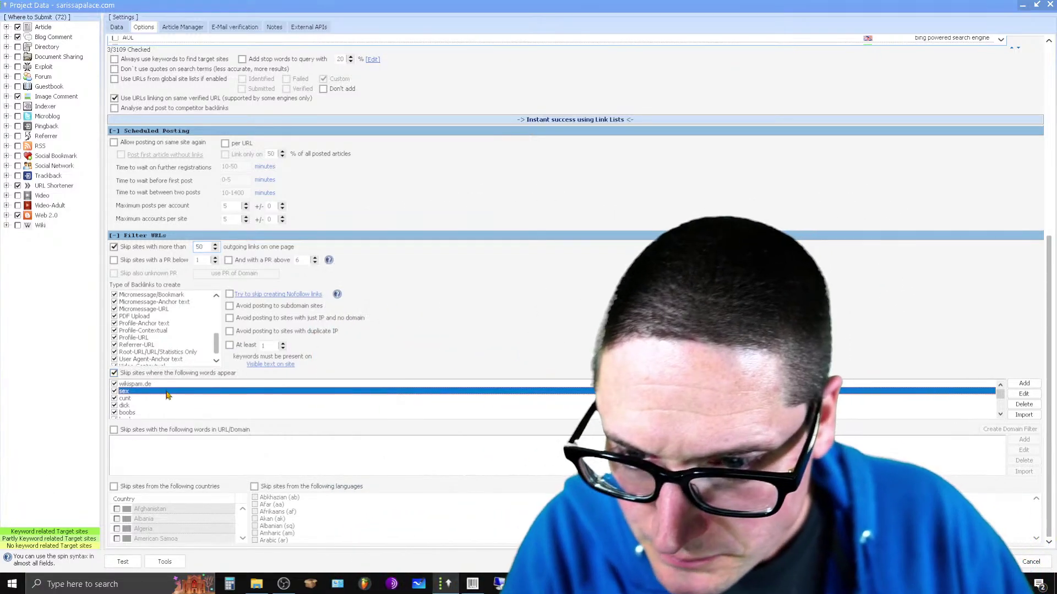
click(1026, 385)
text(rape)
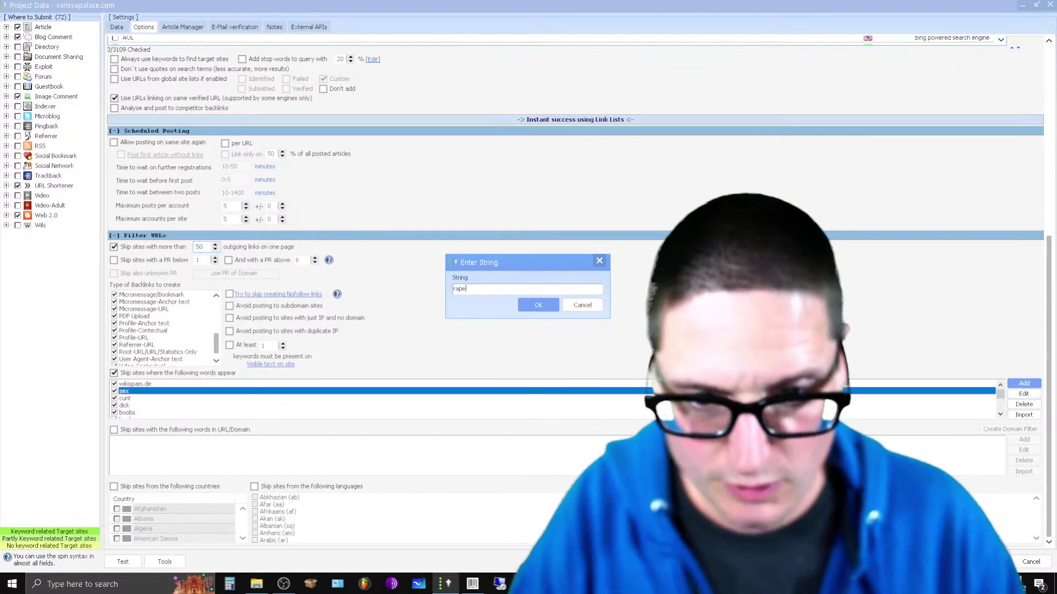
click(538, 305)
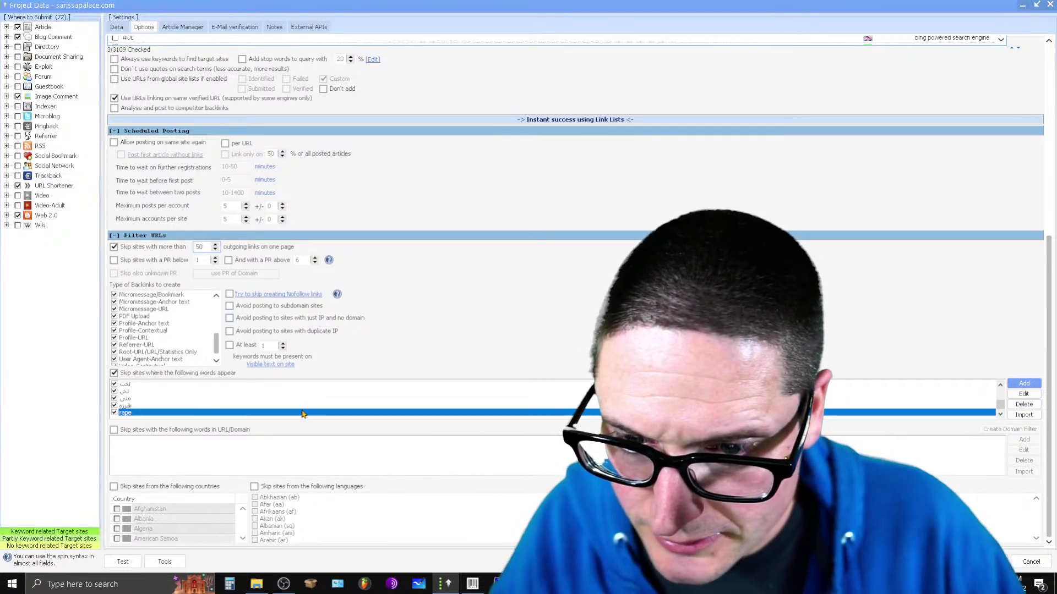
Skip sites whose URL/domain contains 'xxx' or 'sex' (All), then save the settings
click(117, 430)
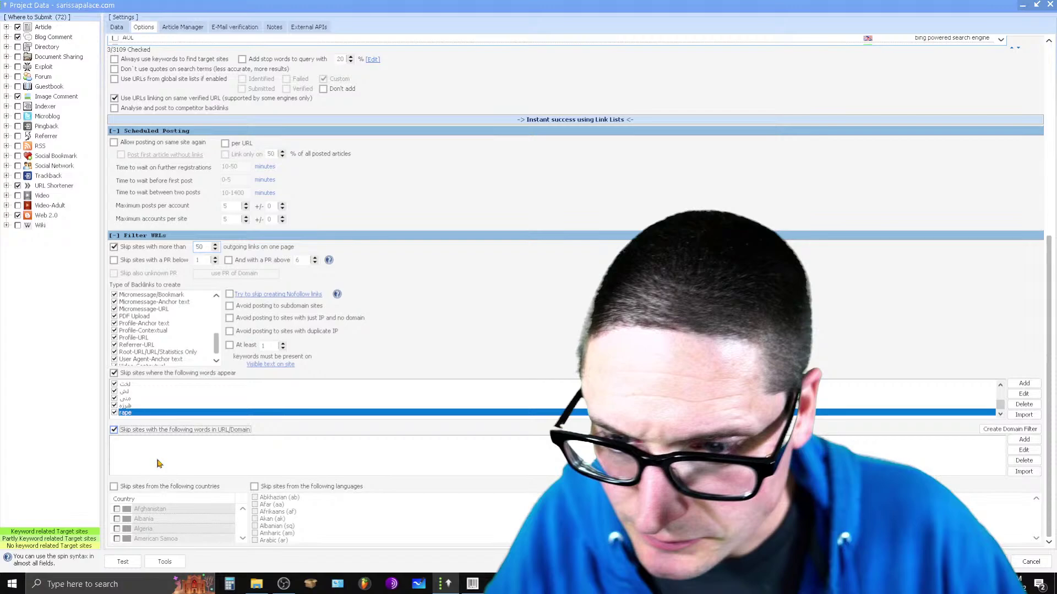
click(1024, 440)
text(xxx)
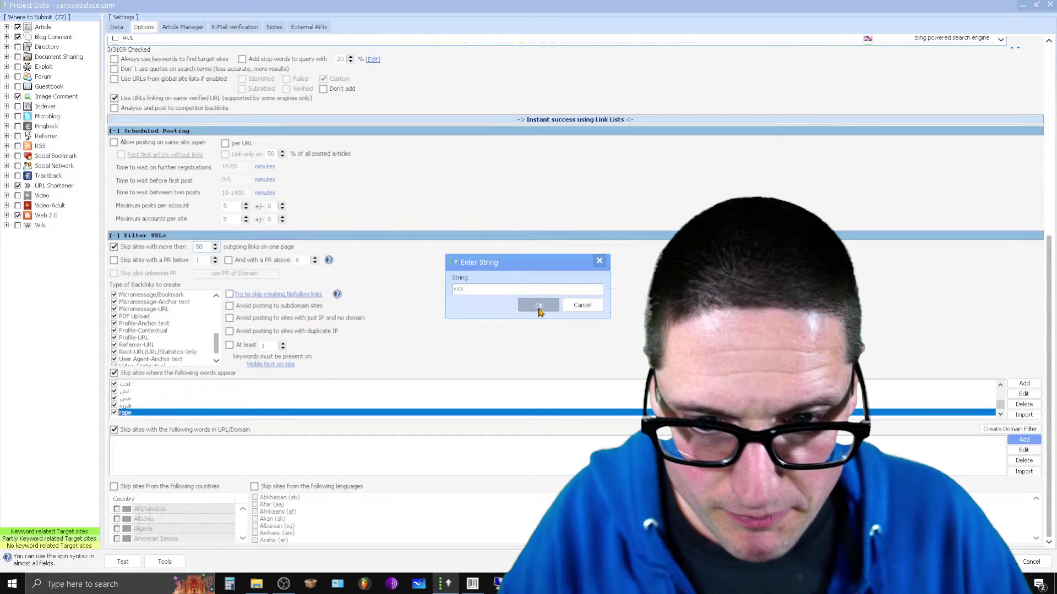
click(538, 307)
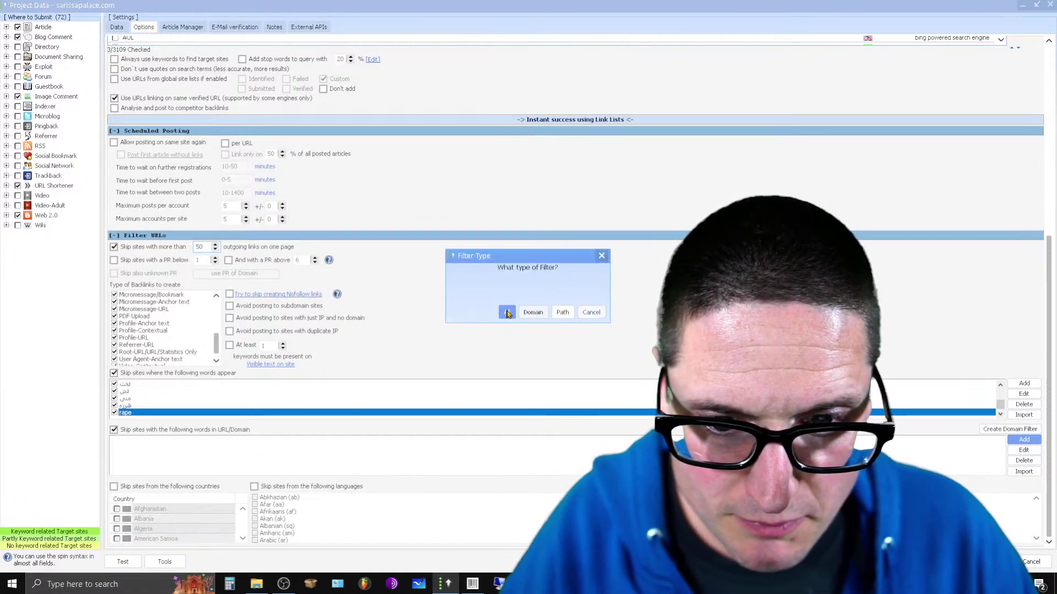
click(505, 312)
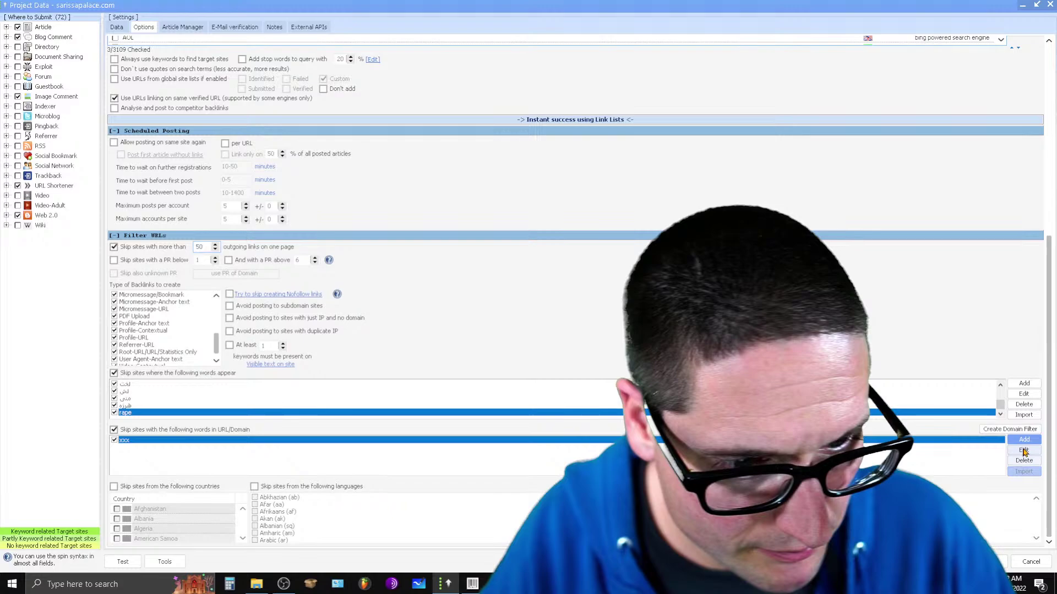
click(1023, 439)
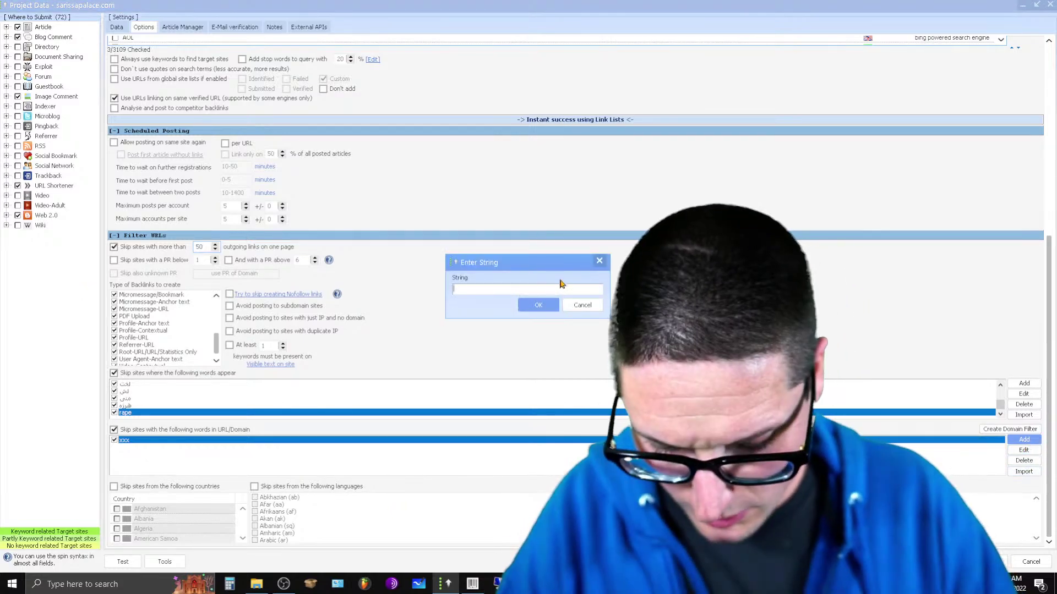
text(sex)
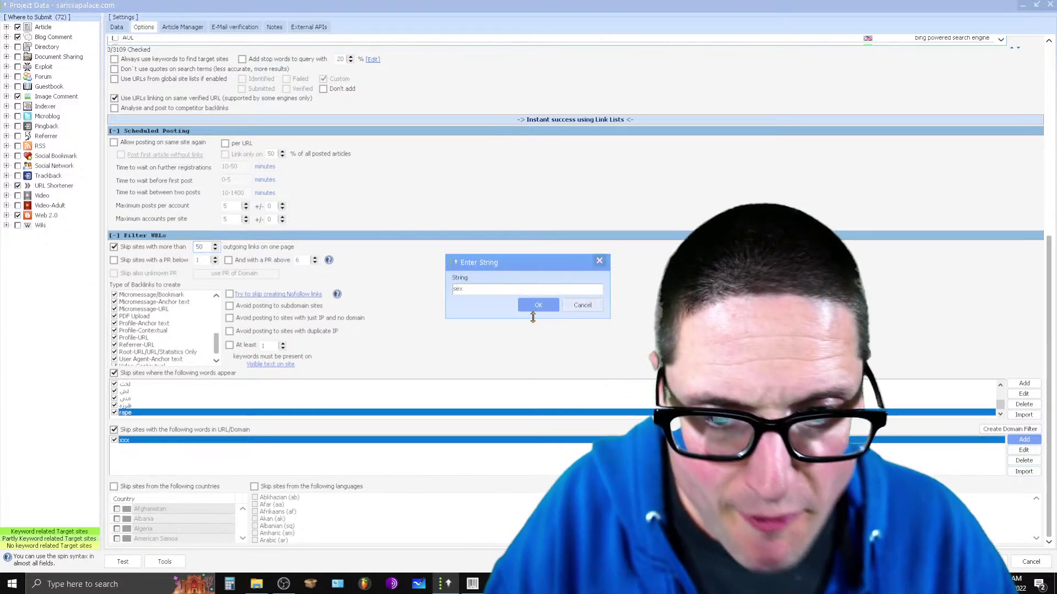
click(539, 306)
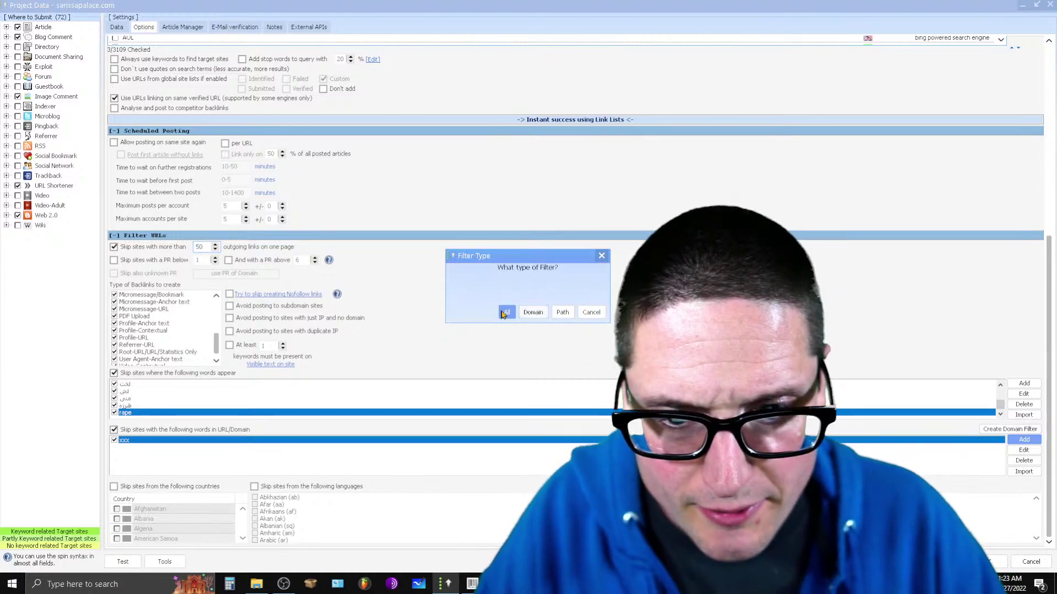
click(506, 313)
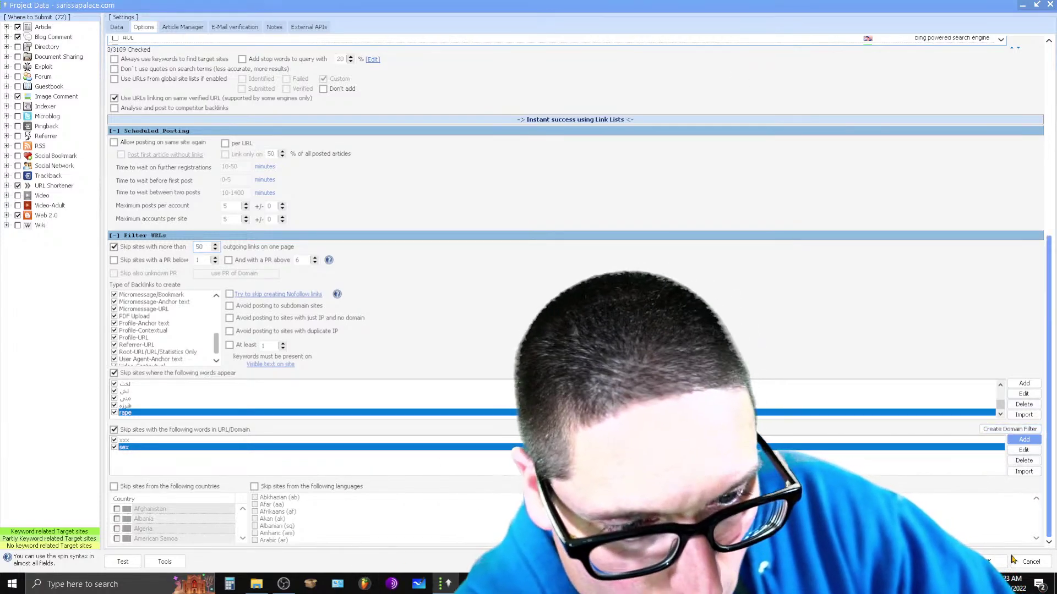
click(993, 561)
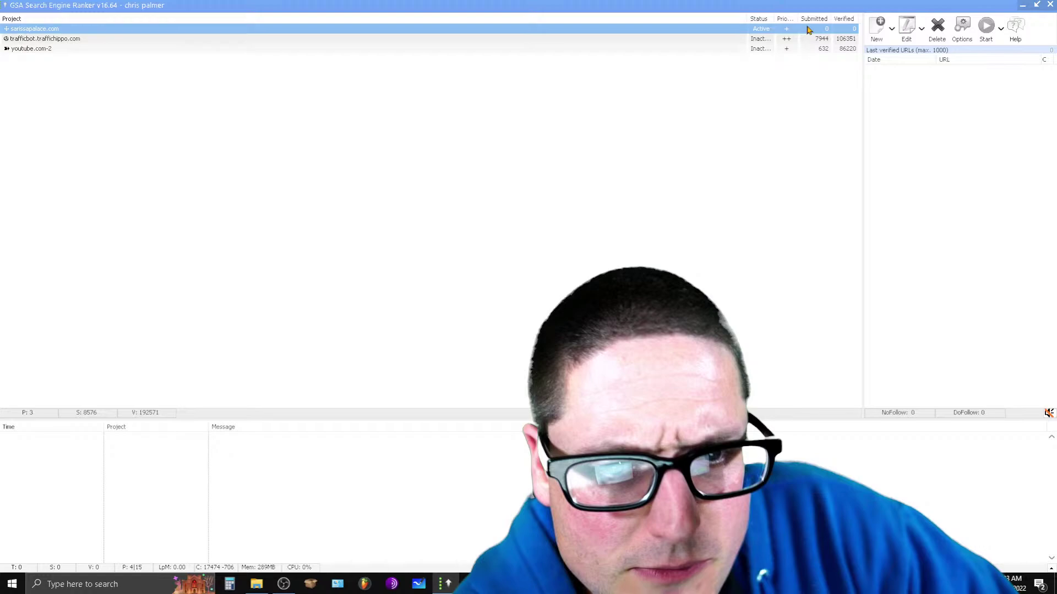
Attempt Import Target URLs from site lists for sarissapalace.com, then cancel
right_click(47, 32)
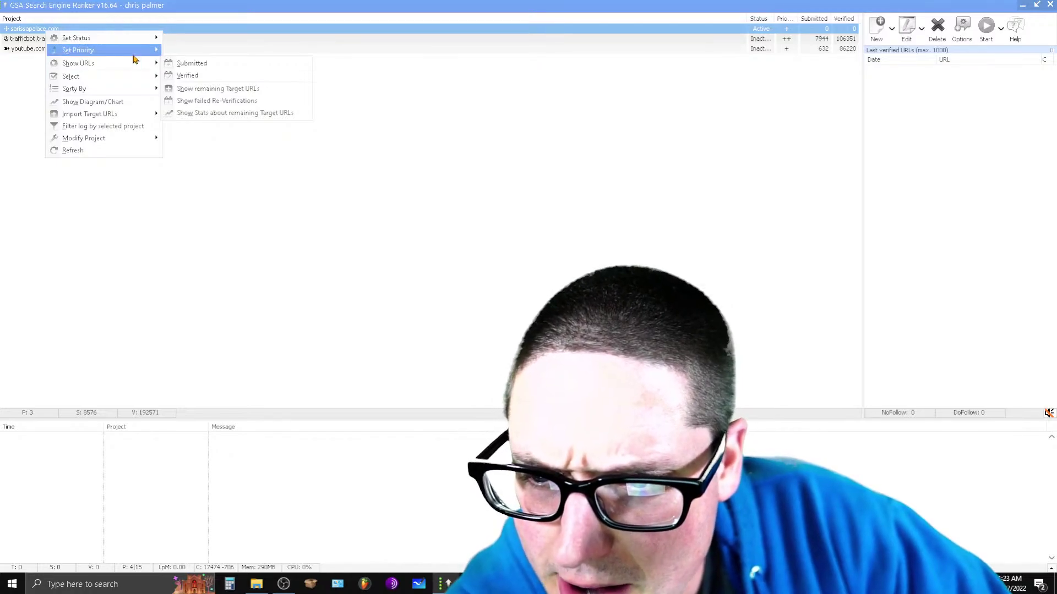
mouse_move(89, 114)
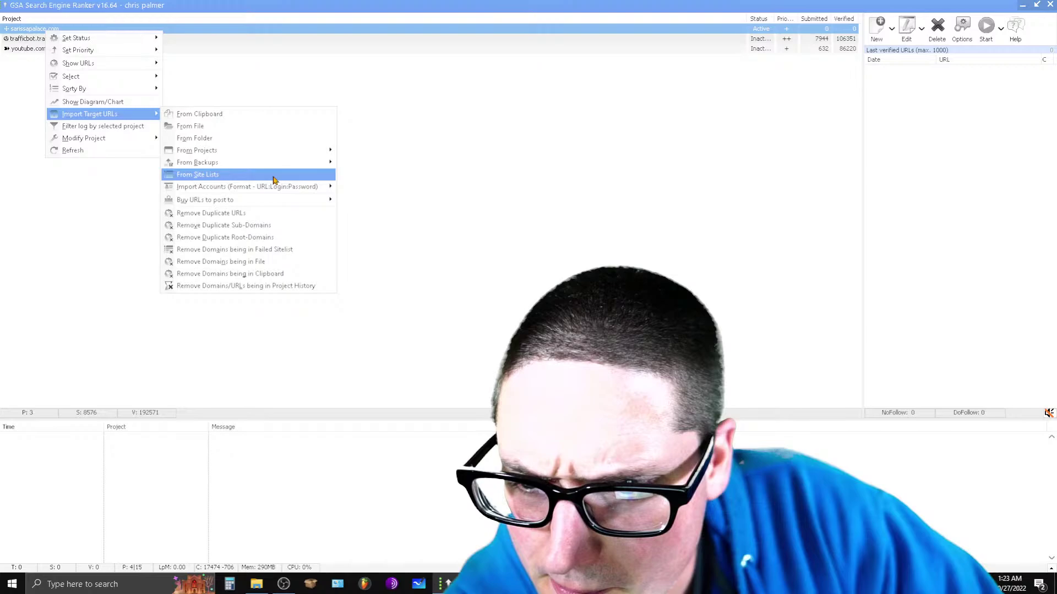
click(238, 176)
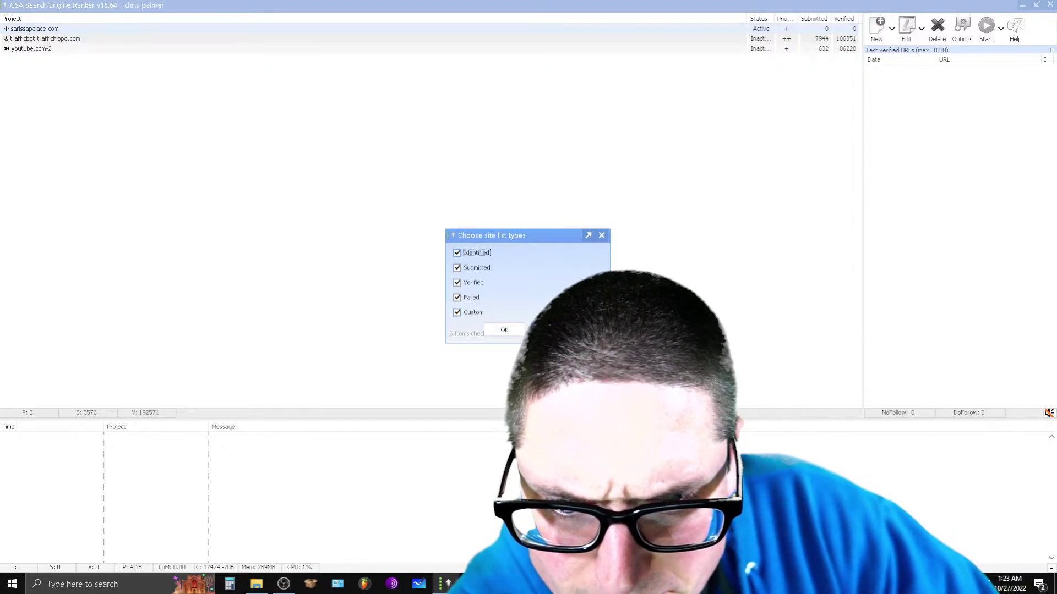
key(Return)
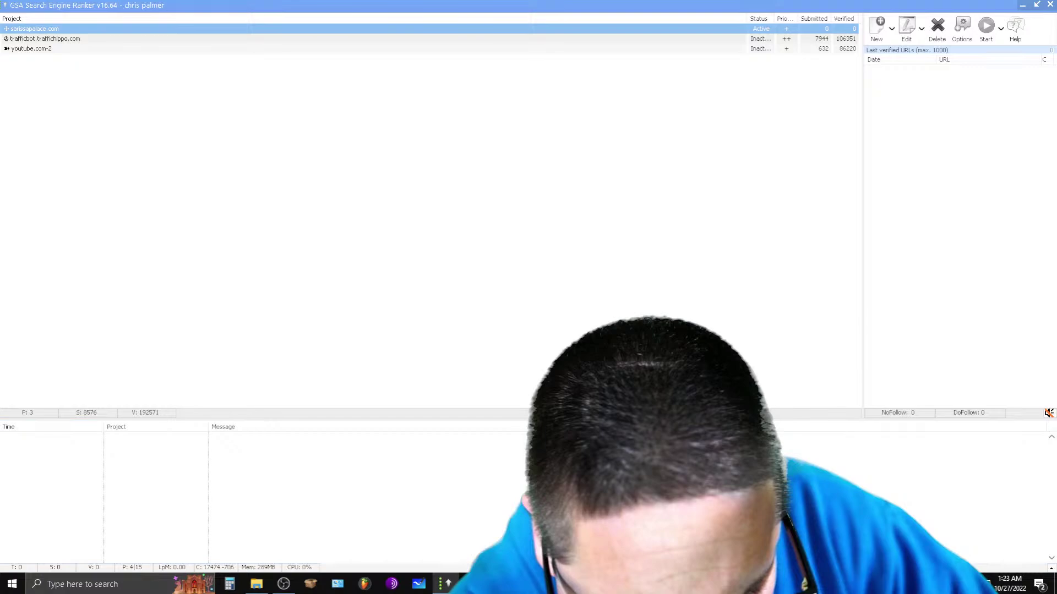
Open the Failed site-list folder from the program's Advanced settings
click(962, 28)
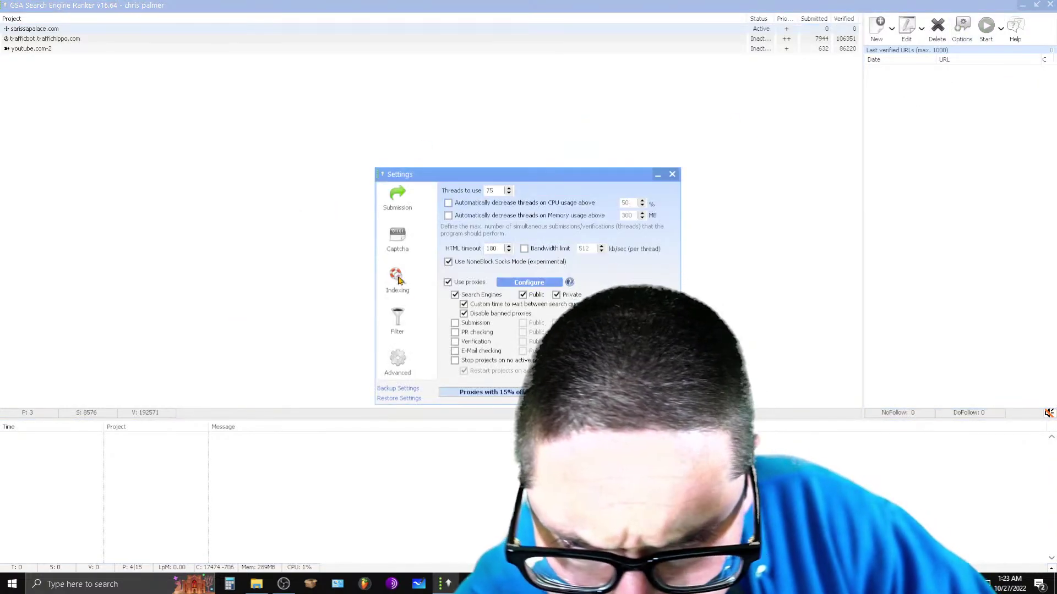
click(398, 369)
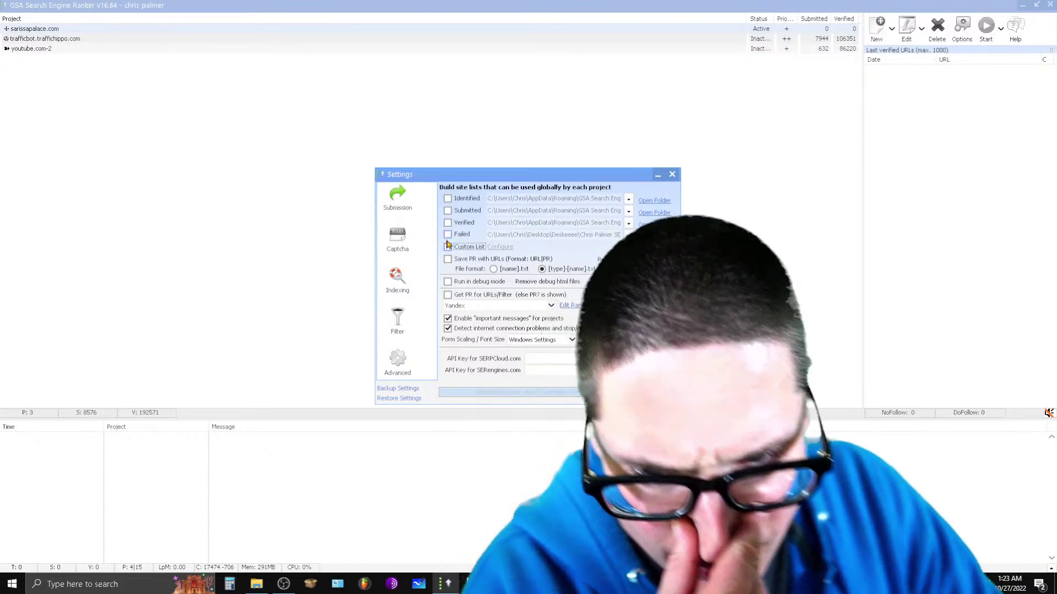
click(654, 237)
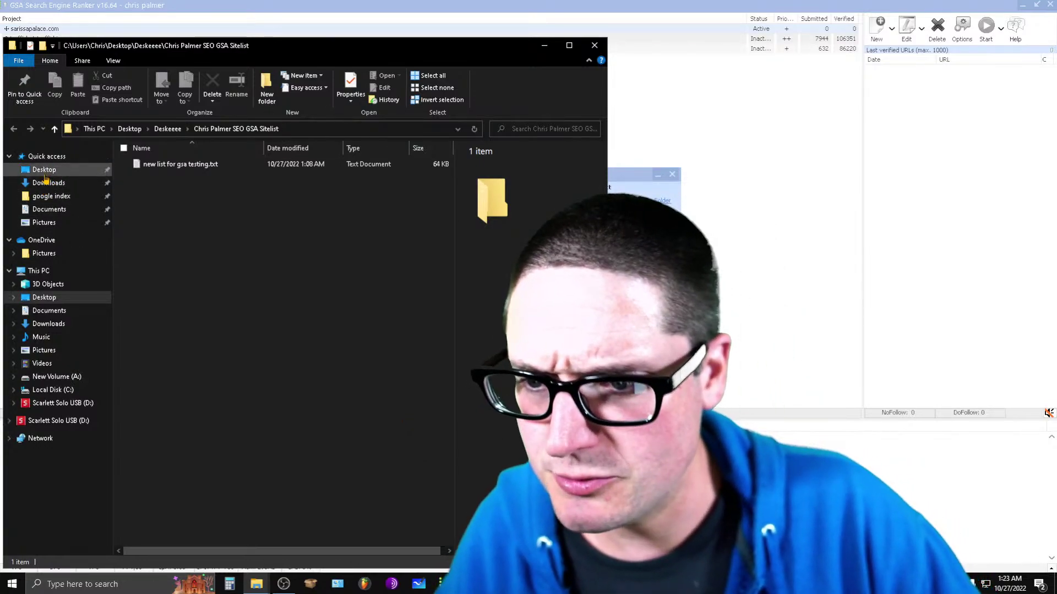
Select 'new list identified yes testing.sl' in the Desktop folder
click(45, 172)
scroll(341, 165, down, 10)
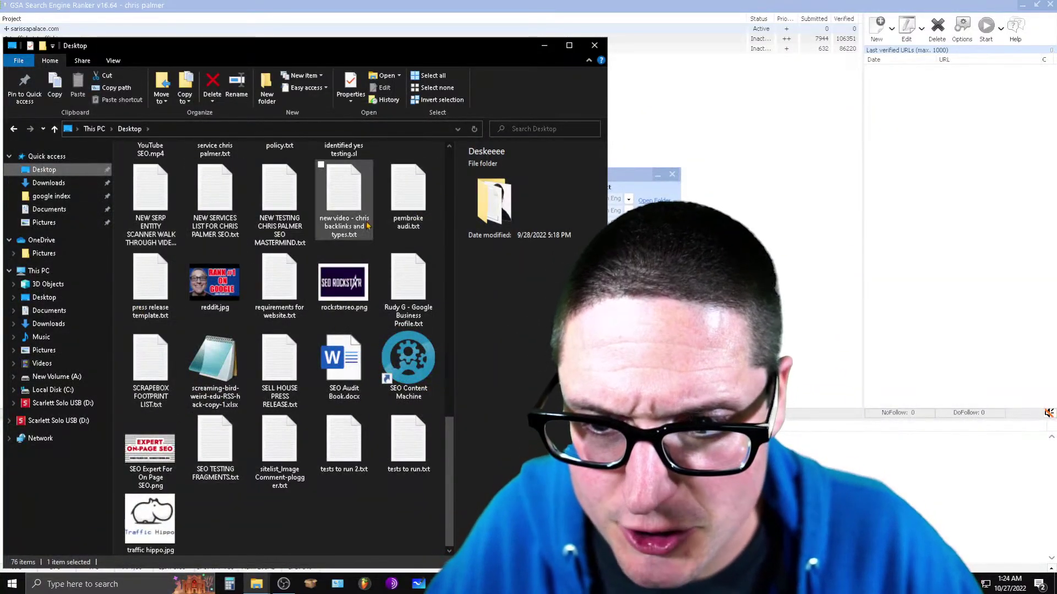
drag(447, 488, 441, 430)
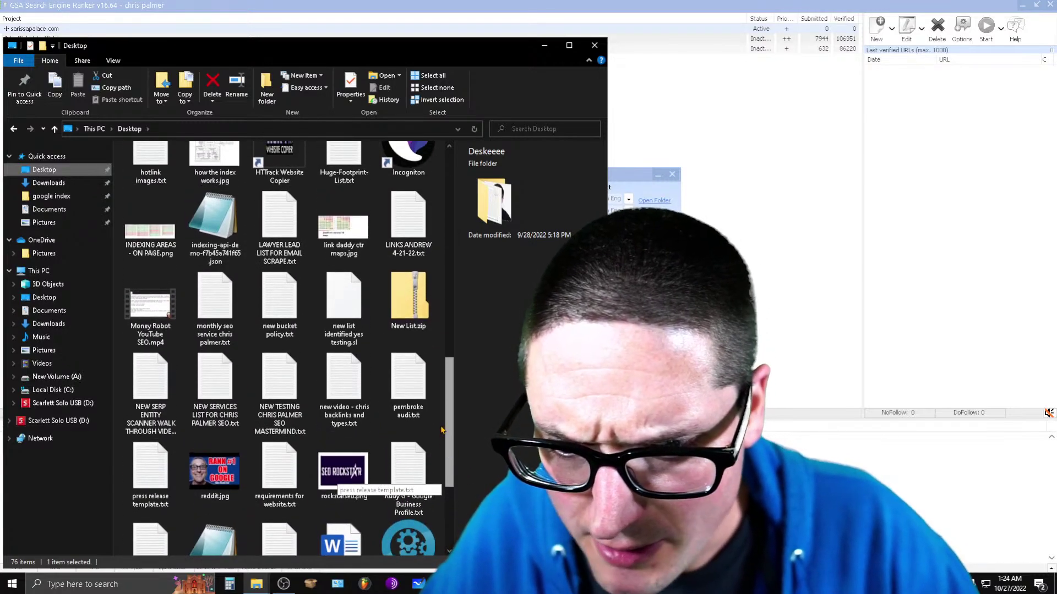
click(364, 306)
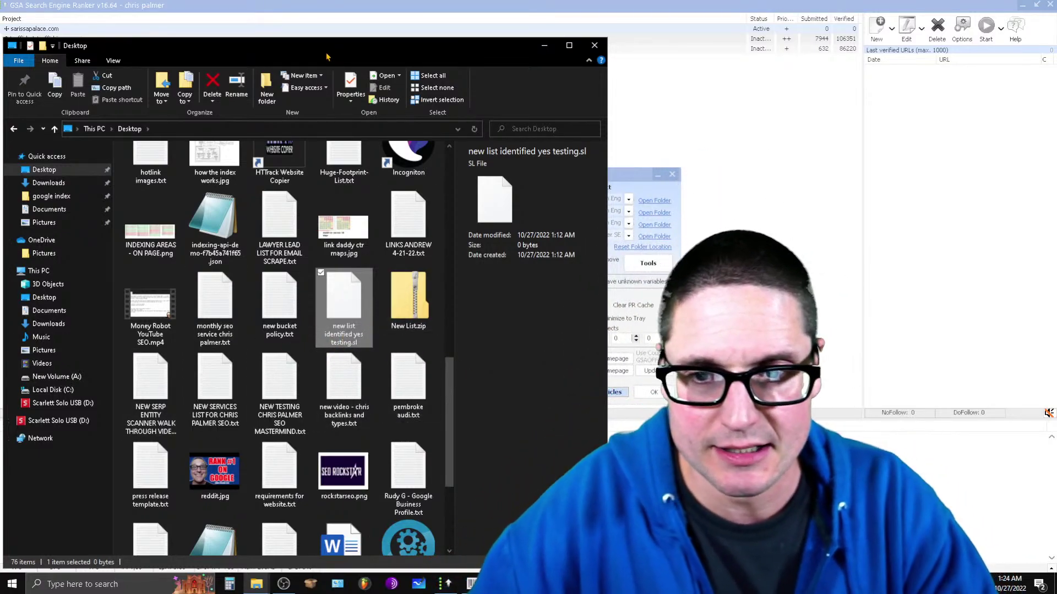
Arrange the windows side by side and reopen the Failed Sitelist folder
drag(327, 57, 935, 91)
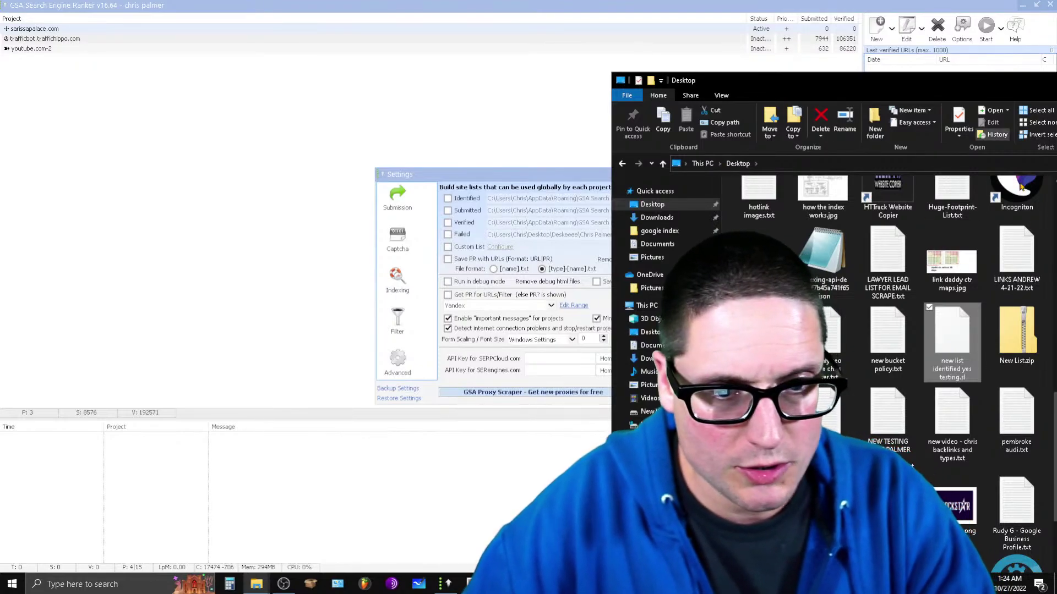
click(564, 180)
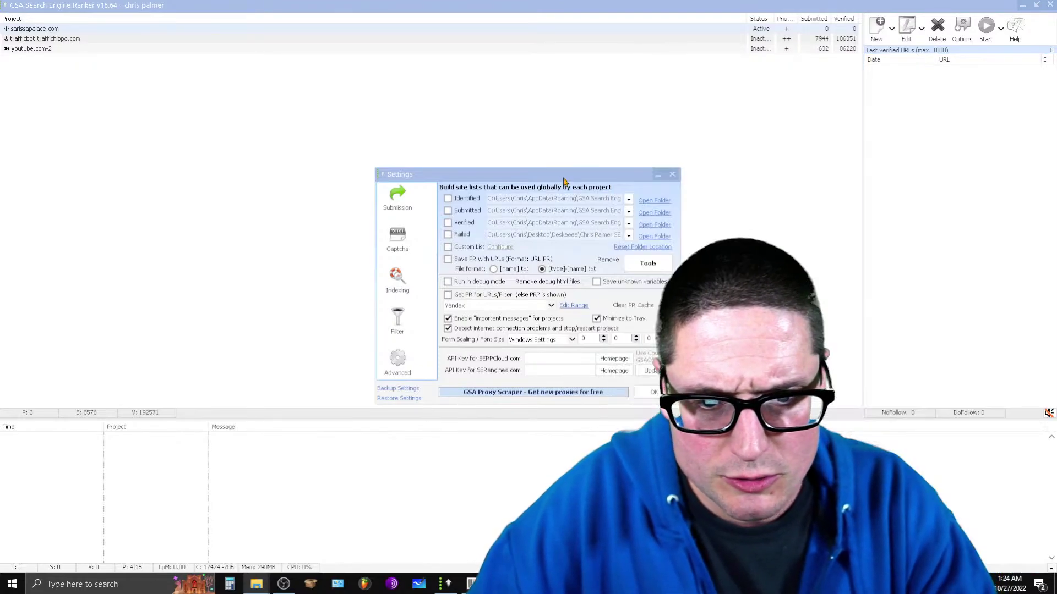
drag(564, 180, 403, 171)
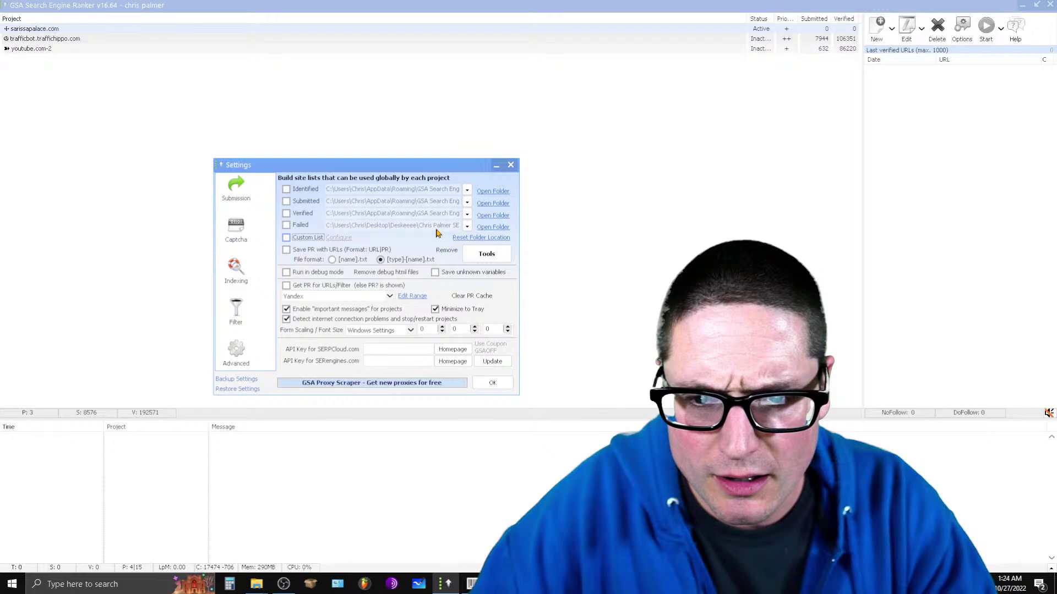
click(483, 229)
drag(458, 8, 418, 32)
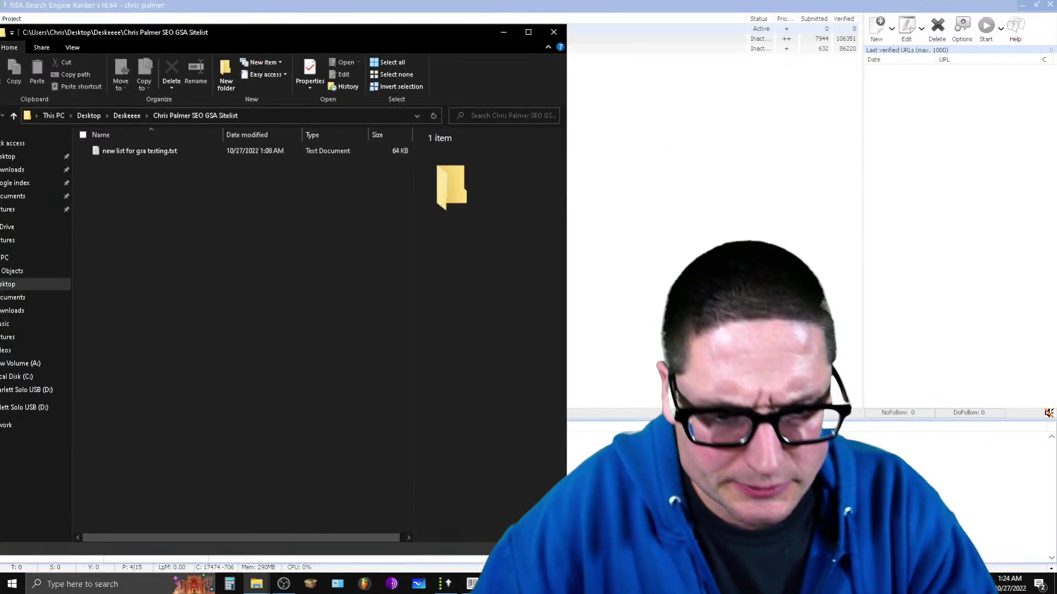
mouse_move(256, 585)
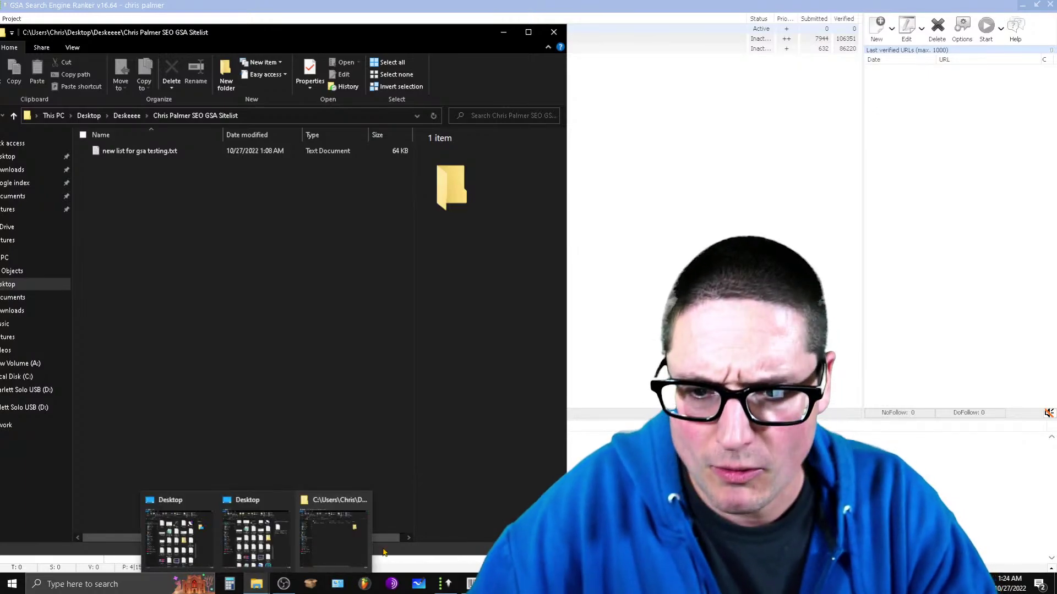
Move 'new list identified yes testing.sl' into the Sitelist folder and close Desktop window
click(249, 505)
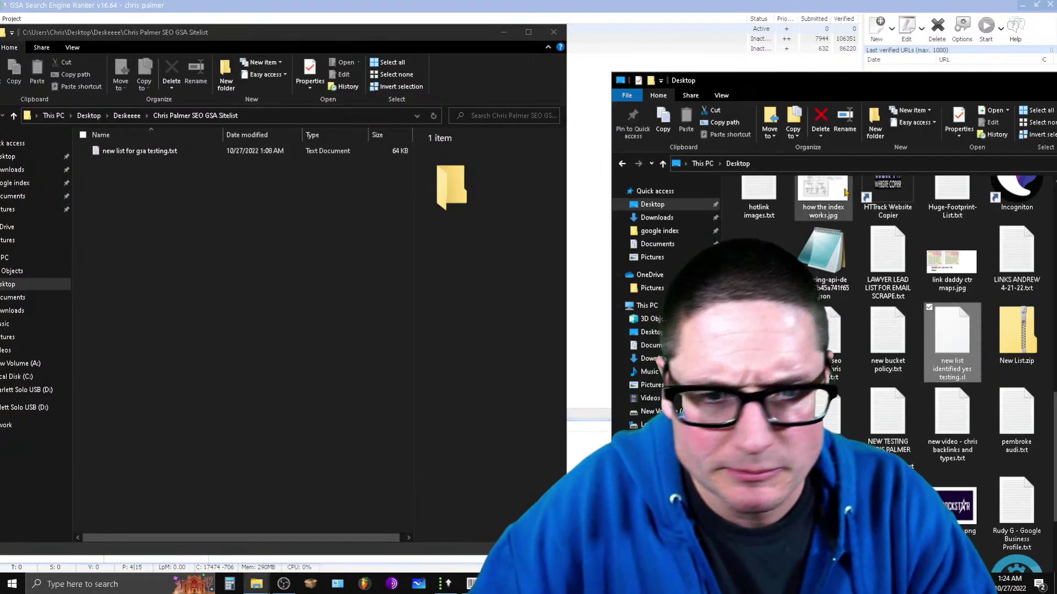
drag(946, 345, 186, 258)
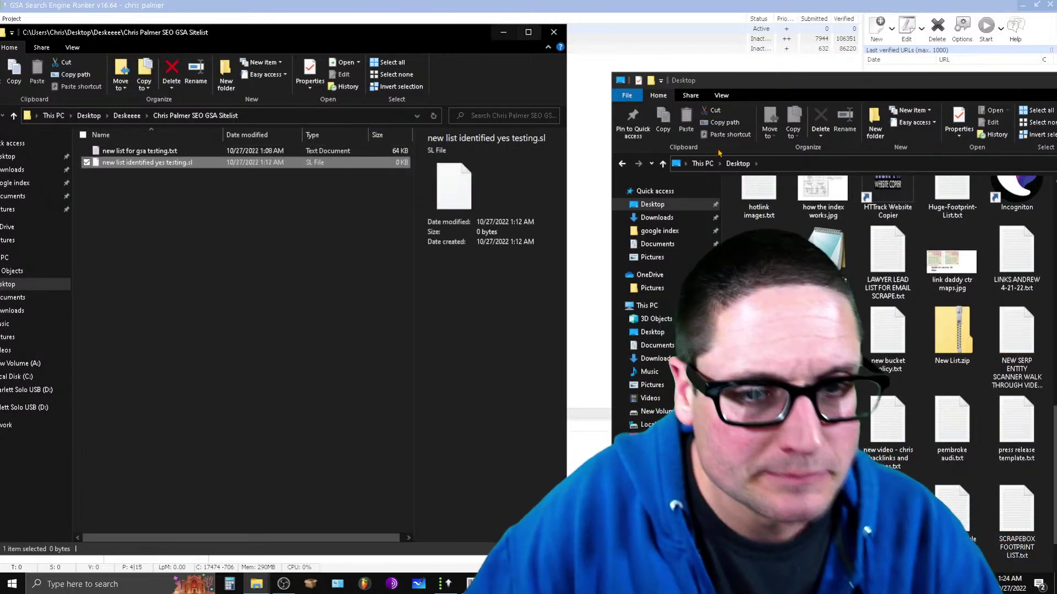
click(960, 110)
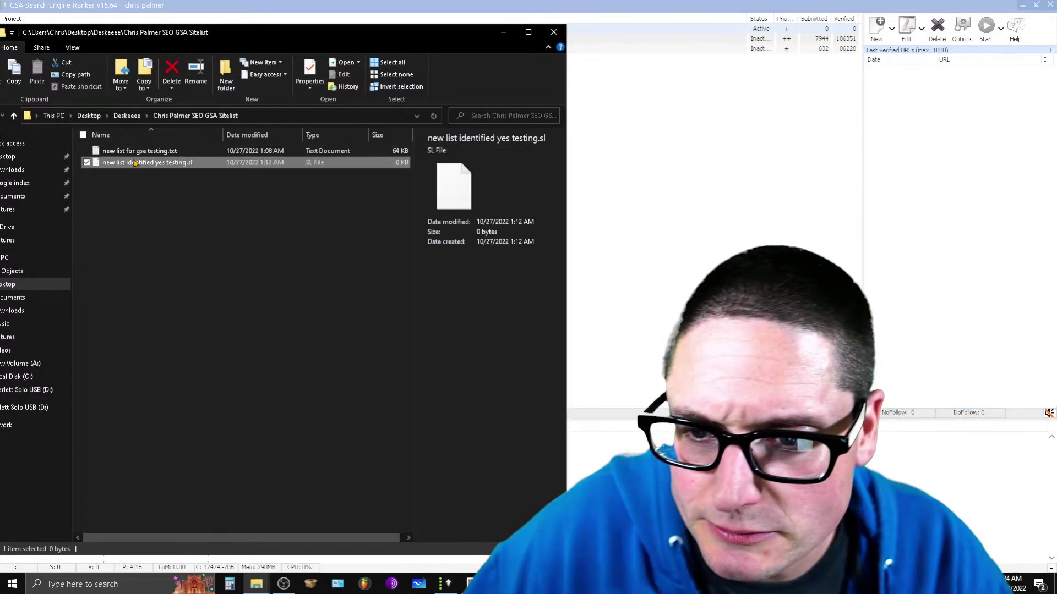
click(142, 152)
Delete 'new list for gsa testing.txt' and close the Sitelist folder
right_click(142, 152)
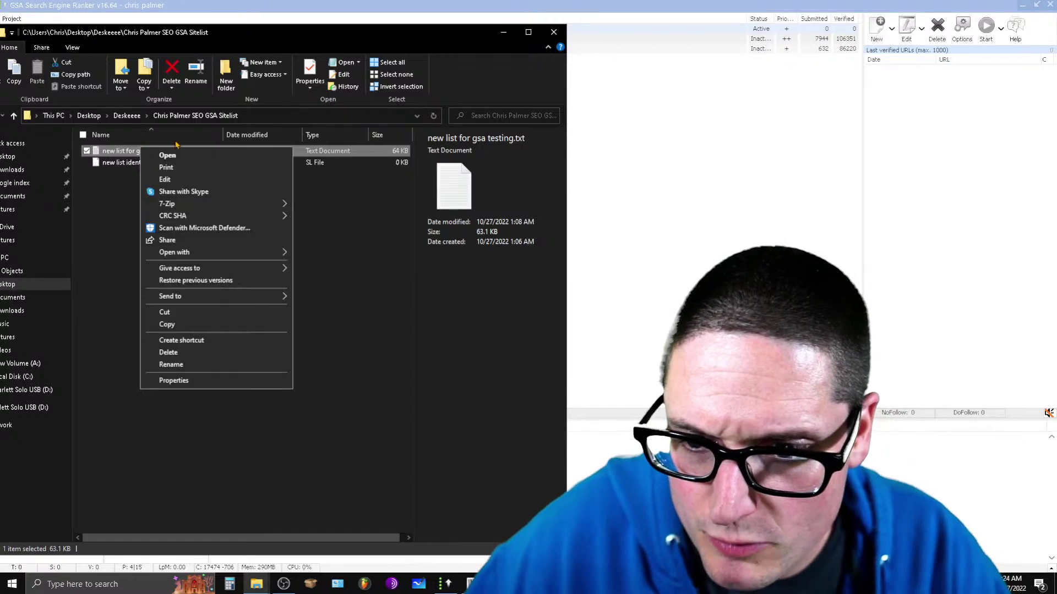
click(181, 349)
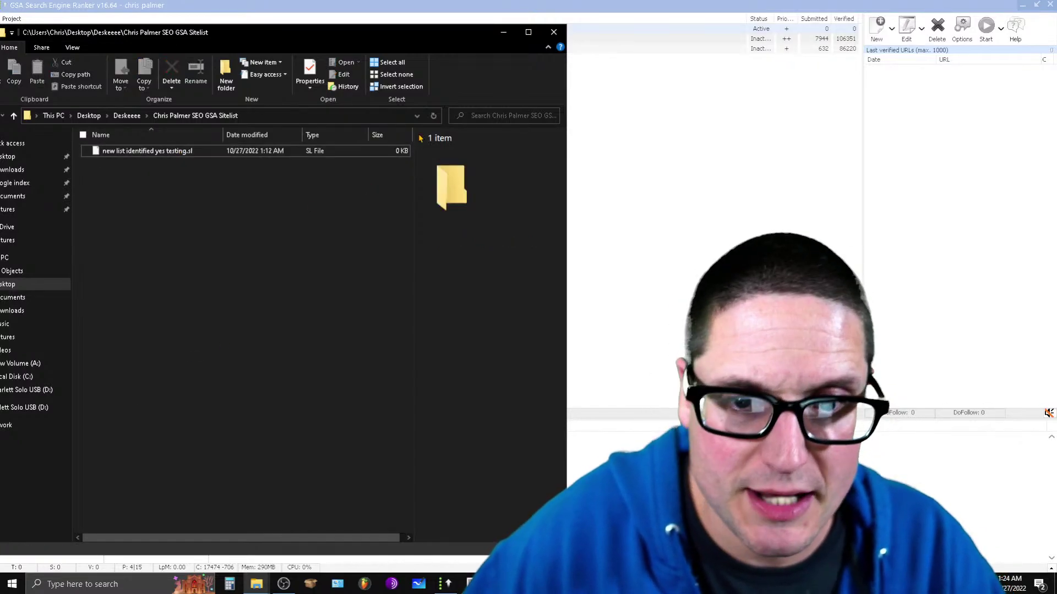
click(554, 32)
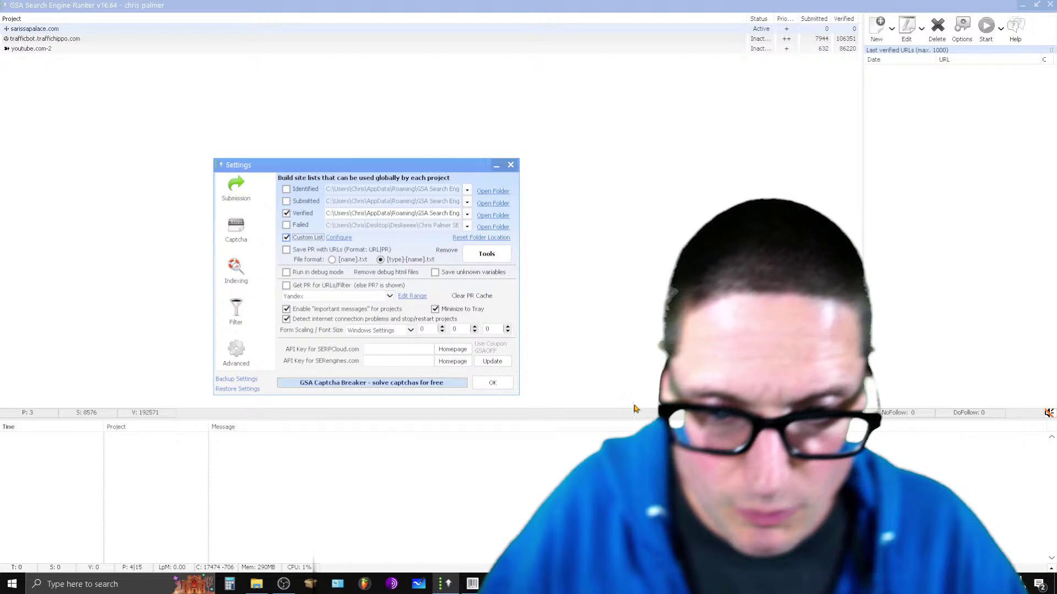
Close Settings and import site lists as target URLs into sarissapalace.com
click(492, 383)
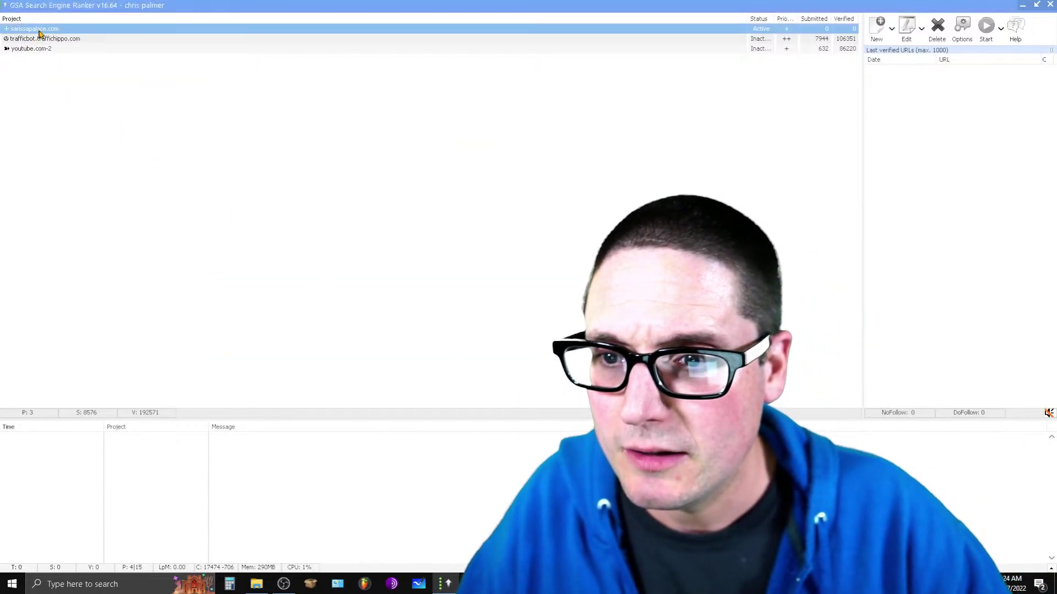
right_click(30, 32)
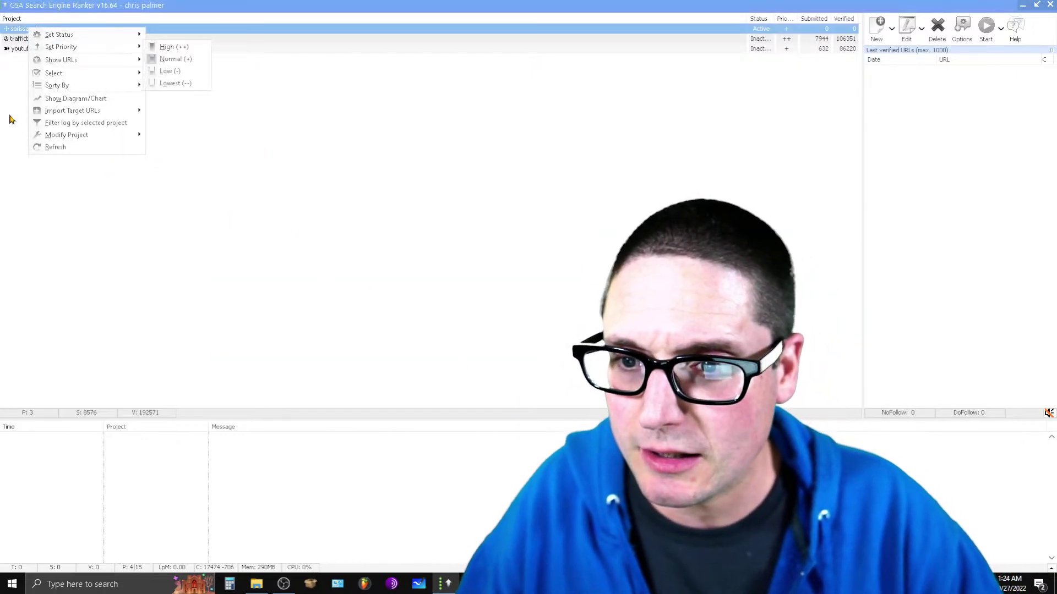
mouse_move(73, 111)
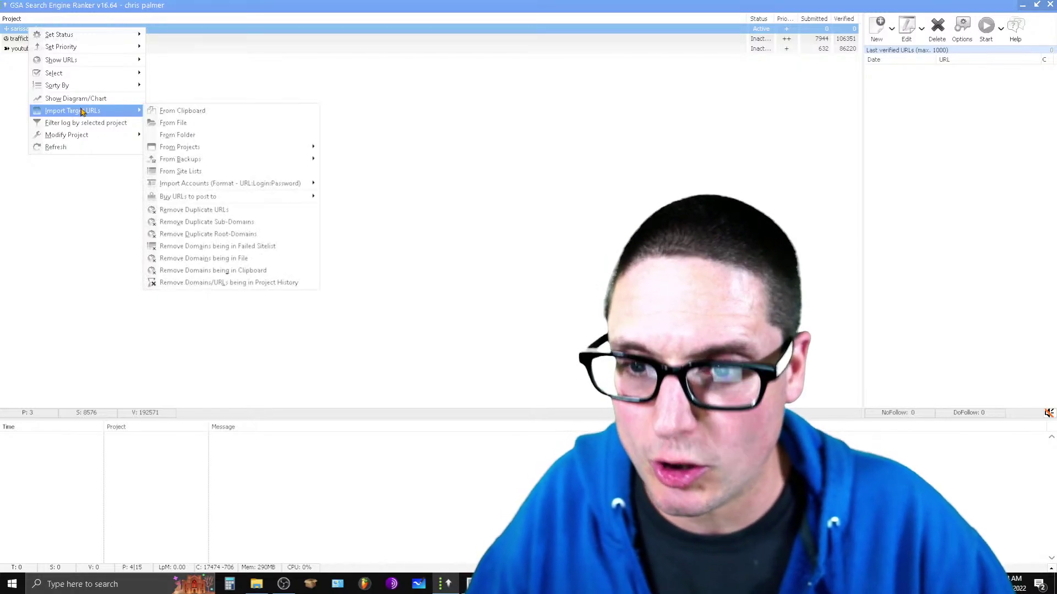
click(226, 171)
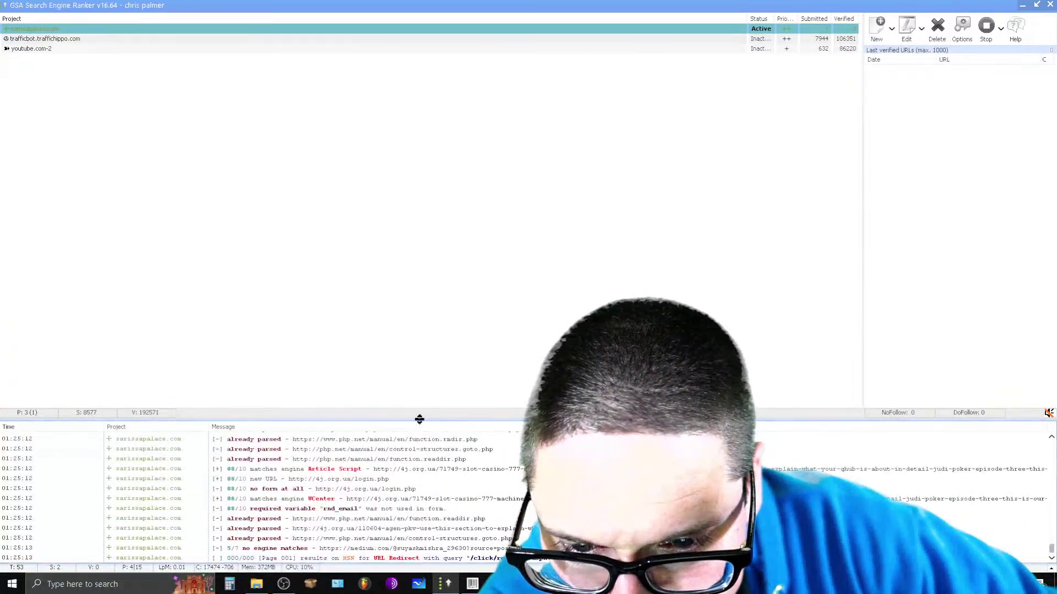
Enlarge the log panel to follow the sarissapalace.com link-building progress
drag(419, 419, 436, 204)
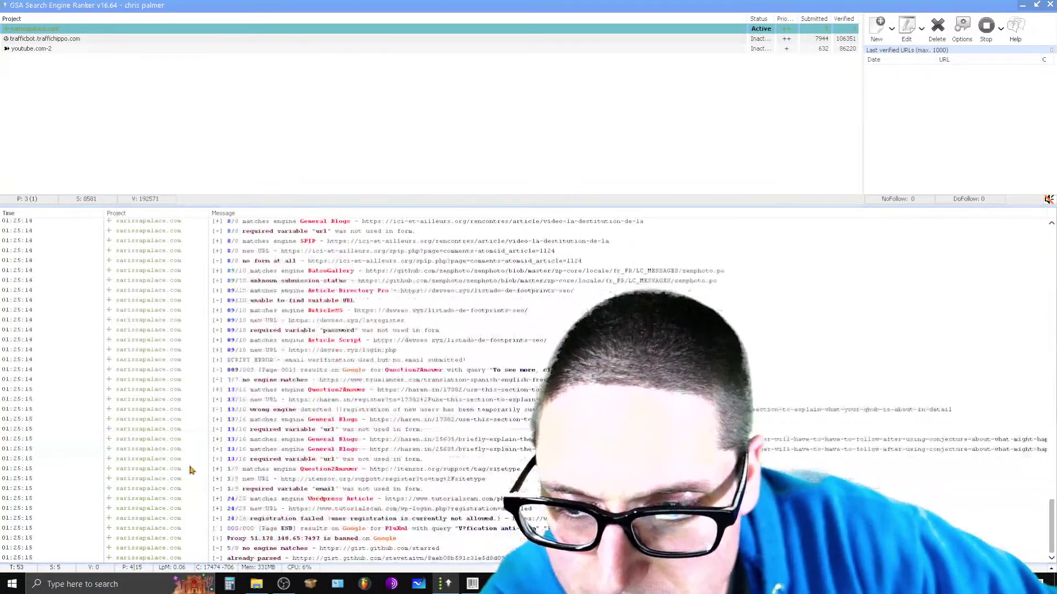